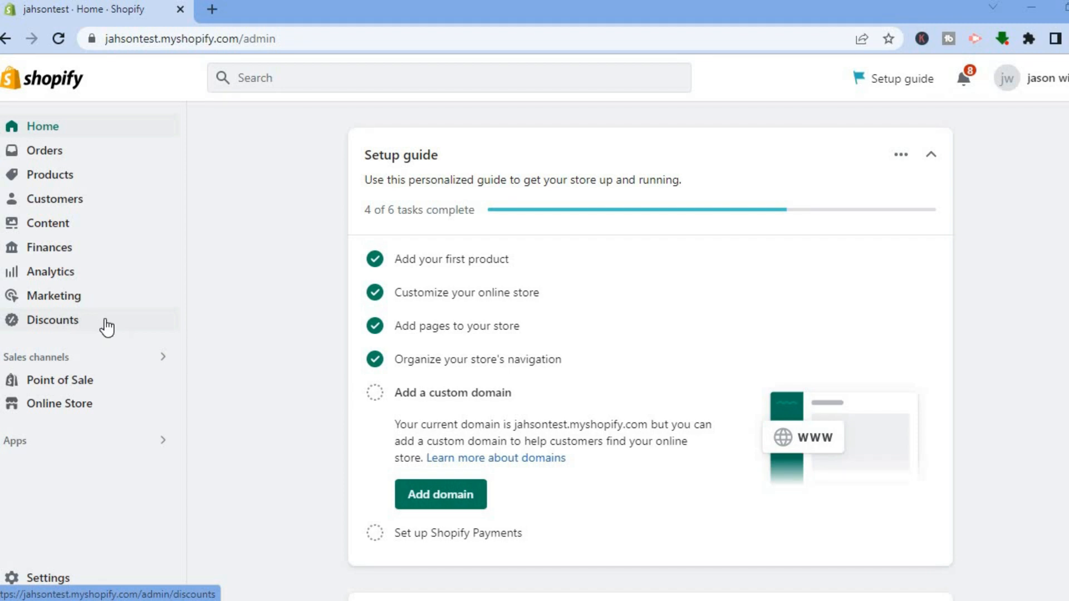
Create a new amount-off-products discount that uses a randomly generated discount code
click(106, 324)
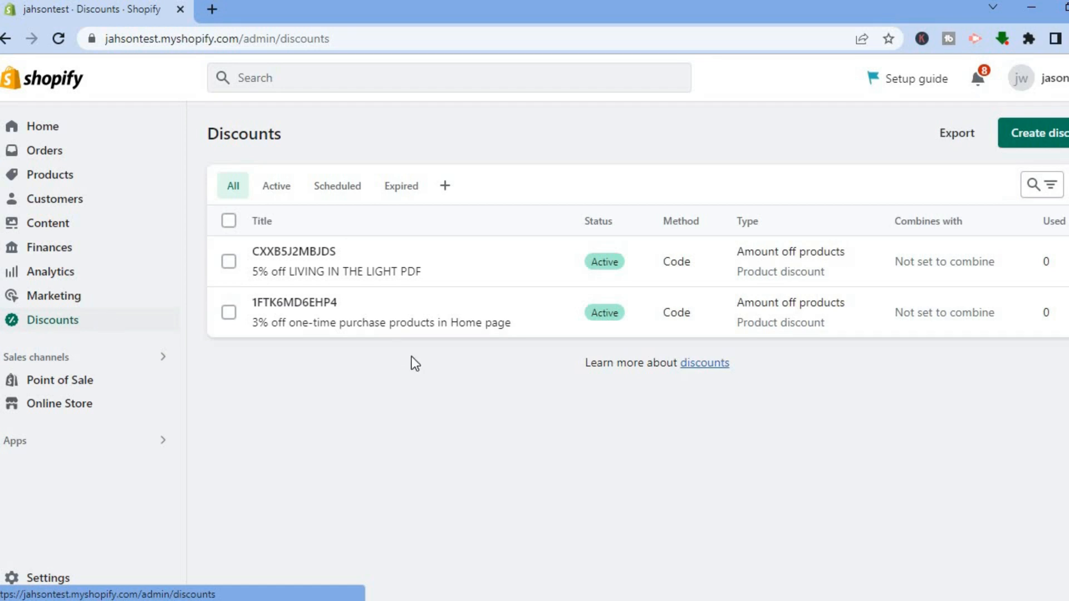
click(1025, 146)
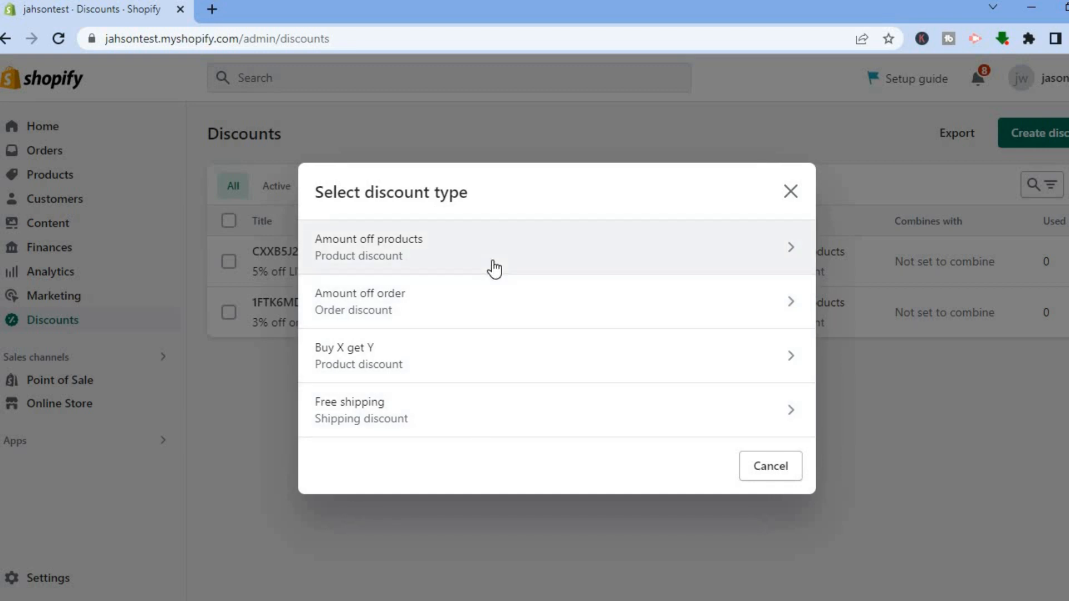
click(493, 269)
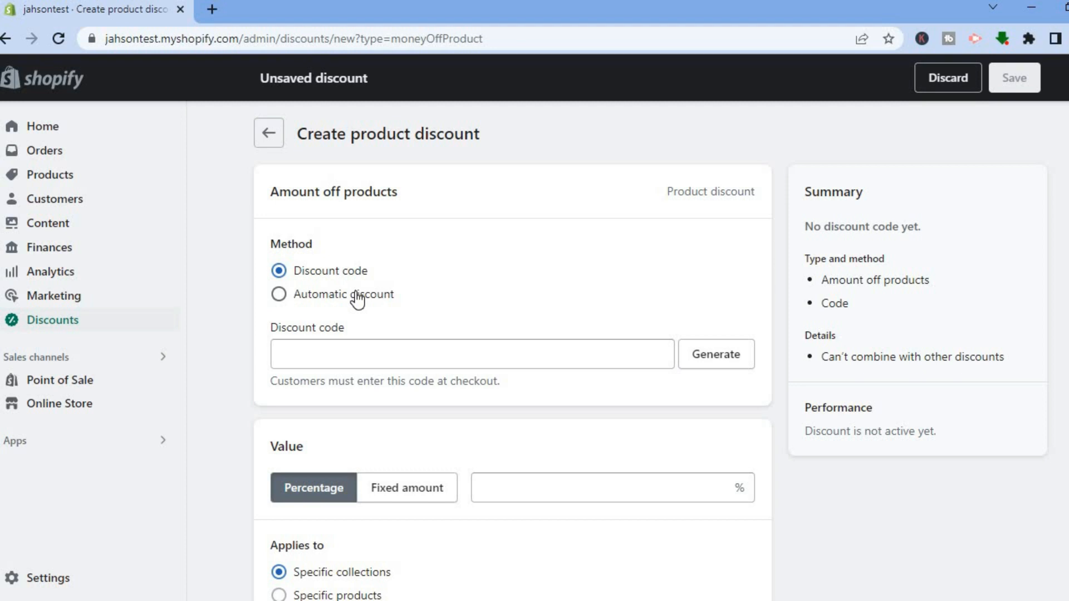
click(477, 359)
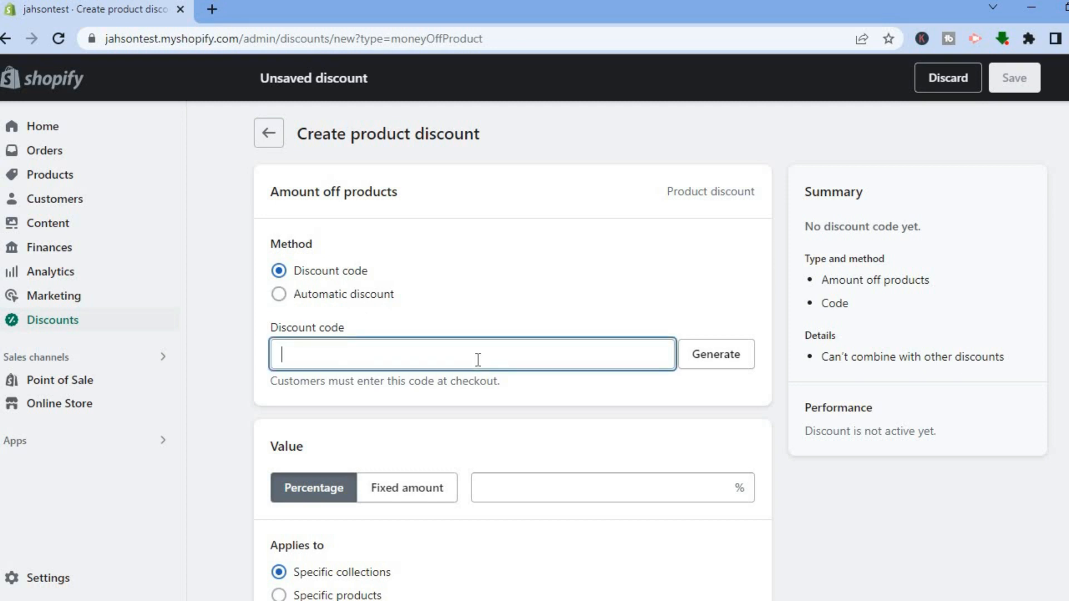
click(727, 367)
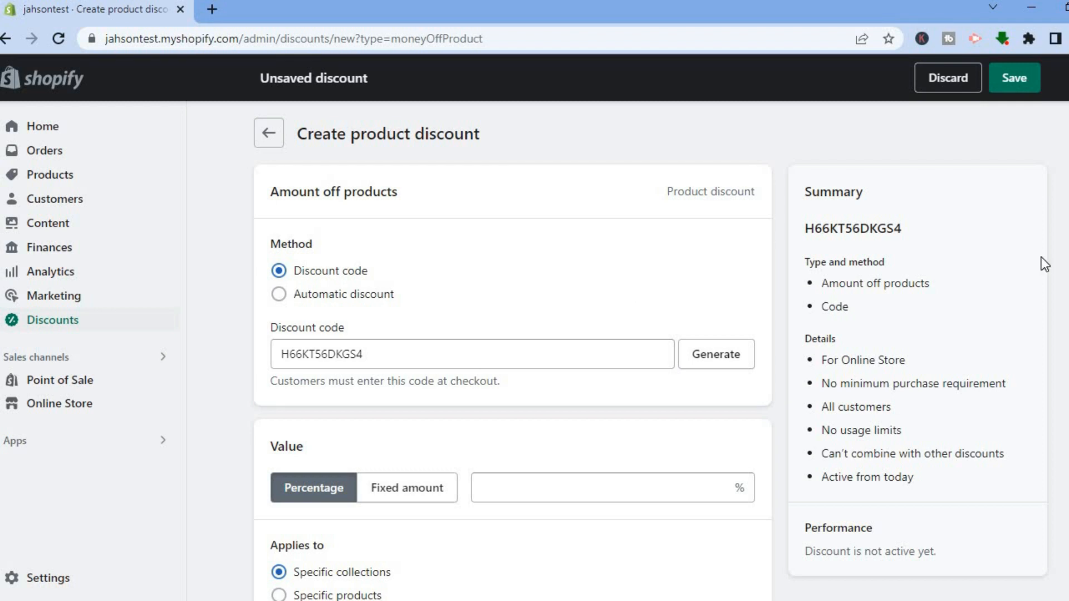
Set the discount value to a fixed amount of $10 after trying 5 percent
scroll(627, 238, down, 4)
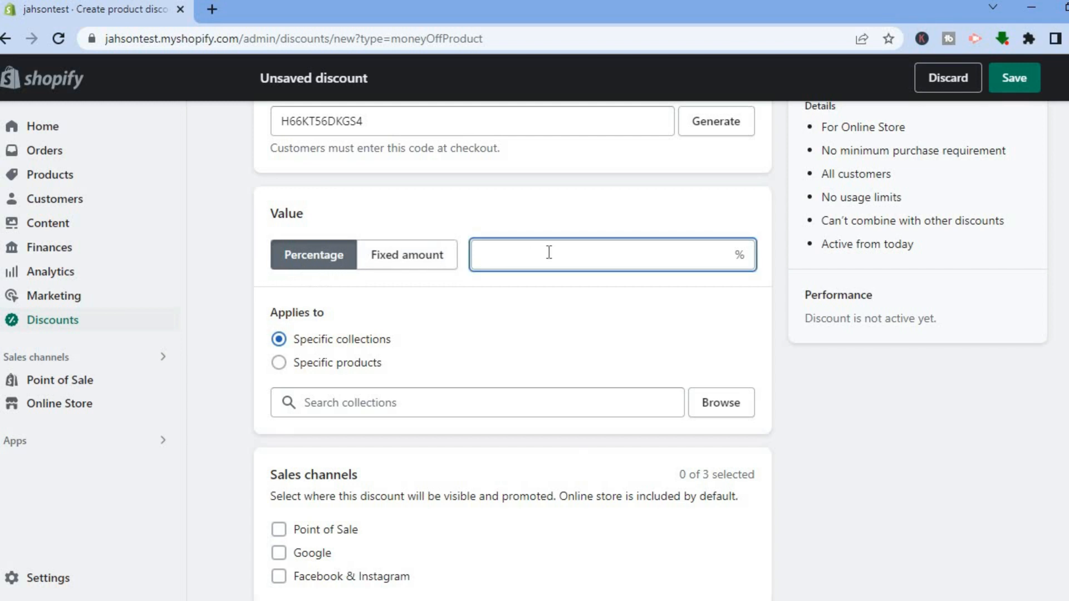
text(5)
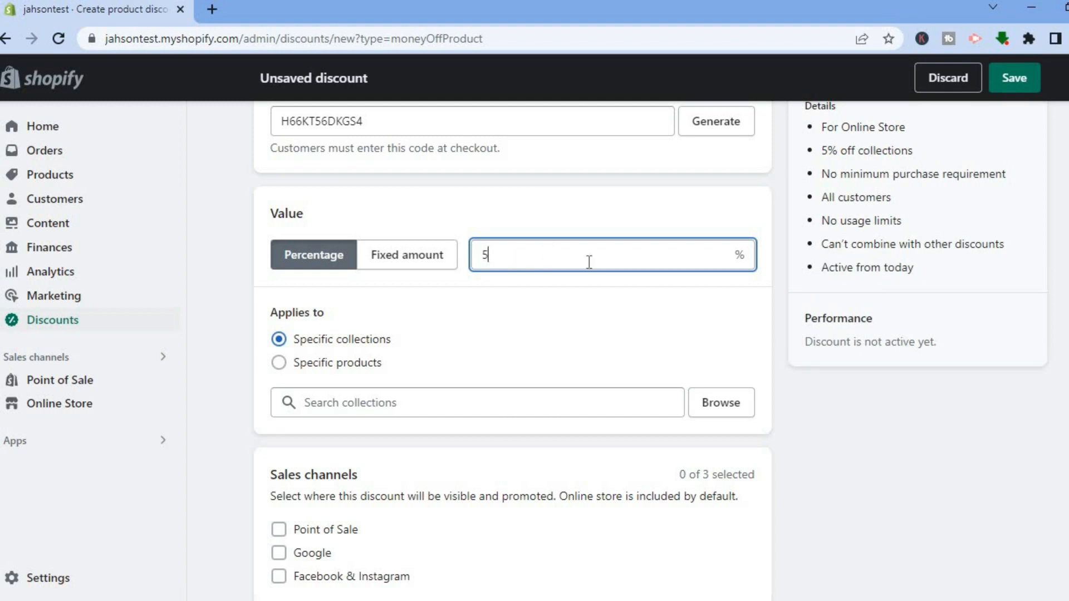
click(410, 257)
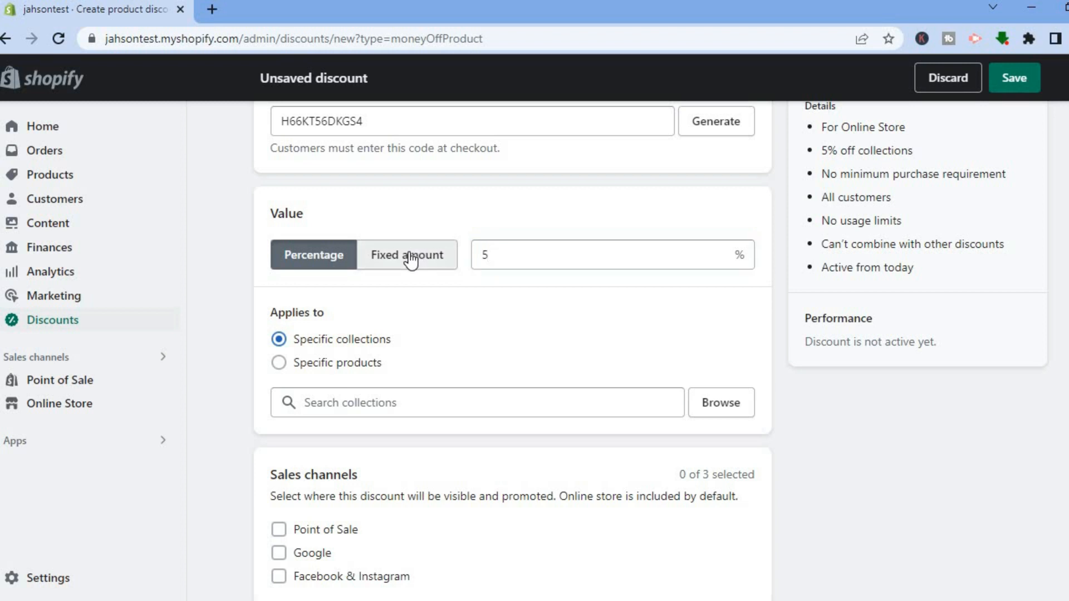
click(508, 258)
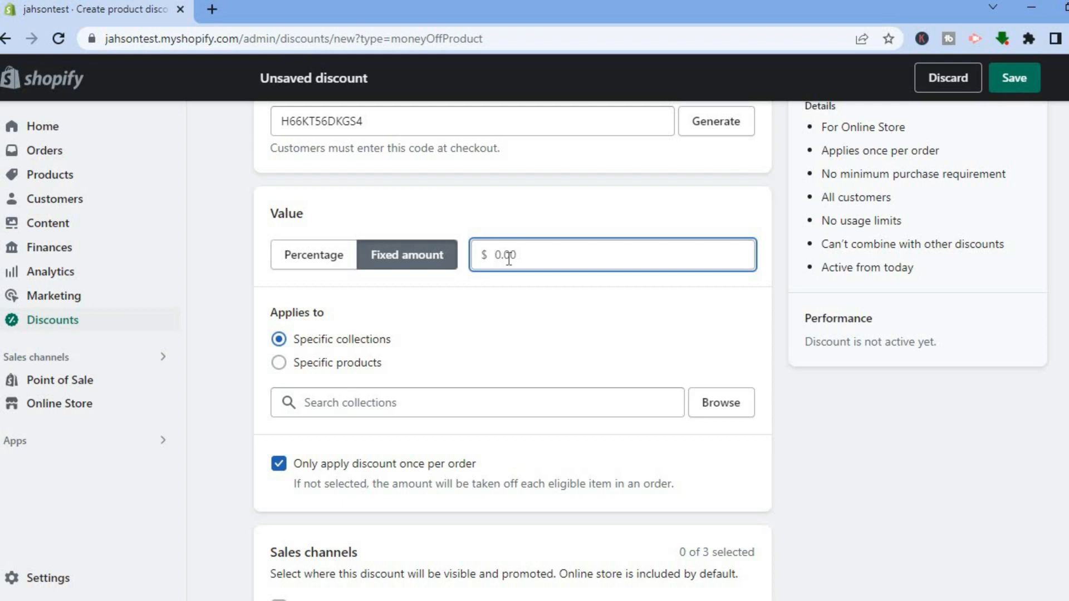
text(10)
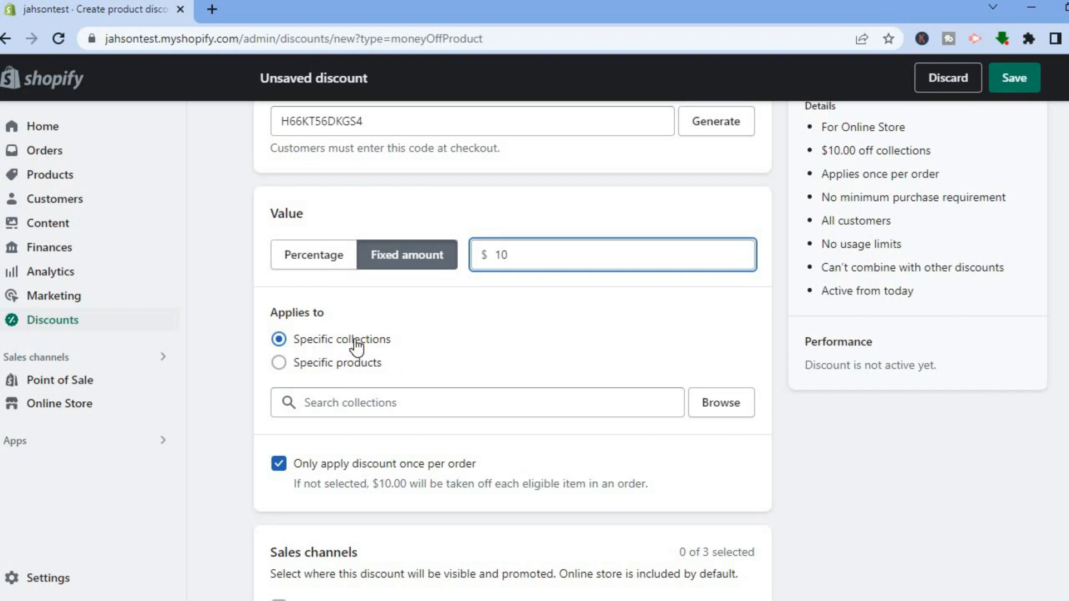
Apply the discount to the T9 Hair Trimmer with all variants, the Echo Show 8 and LIVING IN THE LIGHT PDF as specific products
click(708, 401)
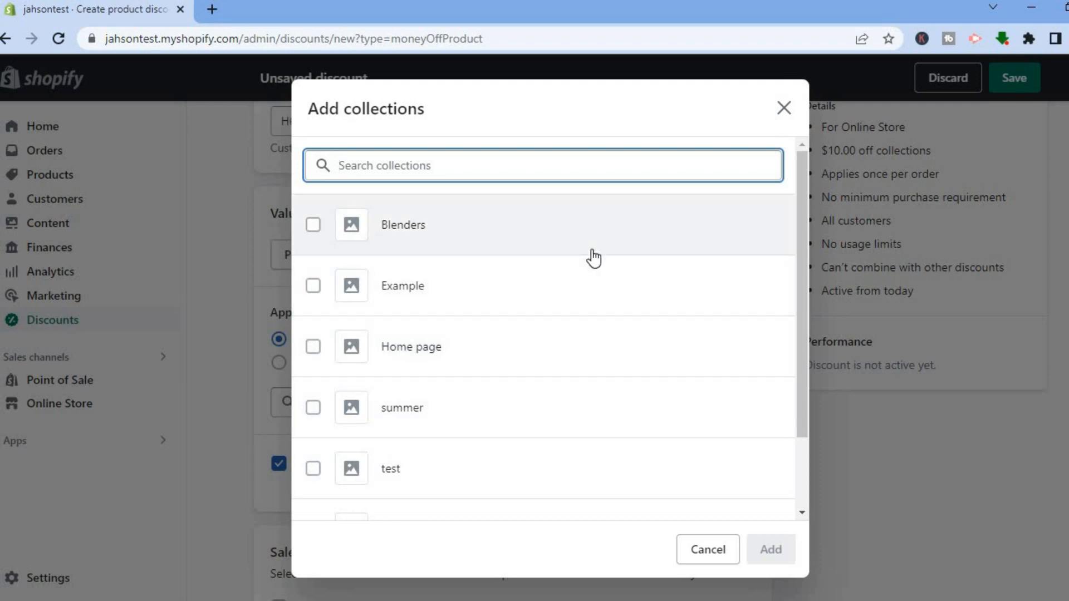
click(790, 109)
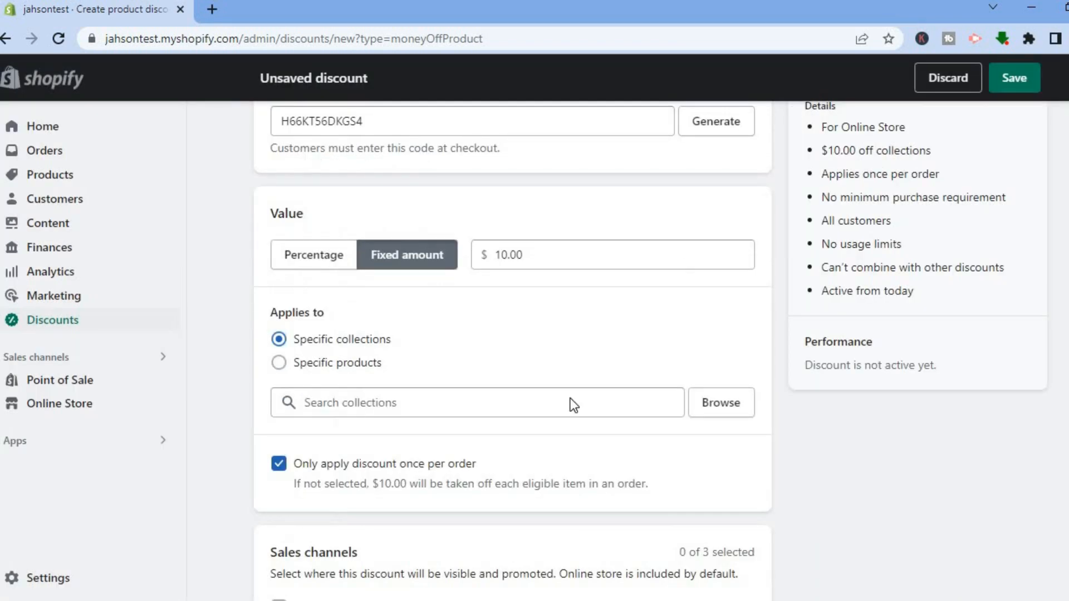
click(317, 370)
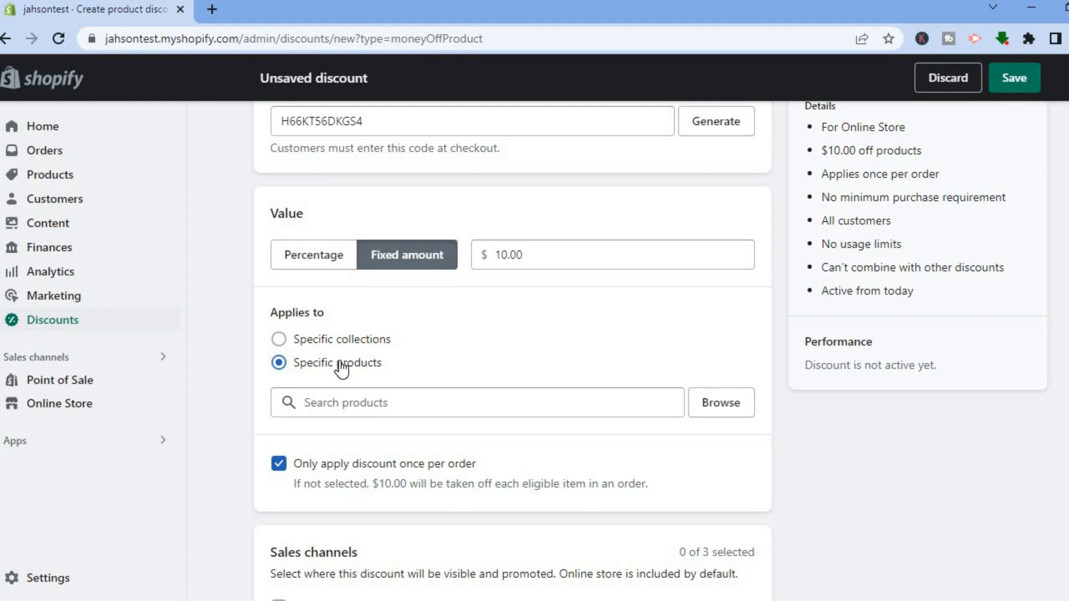
click(727, 406)
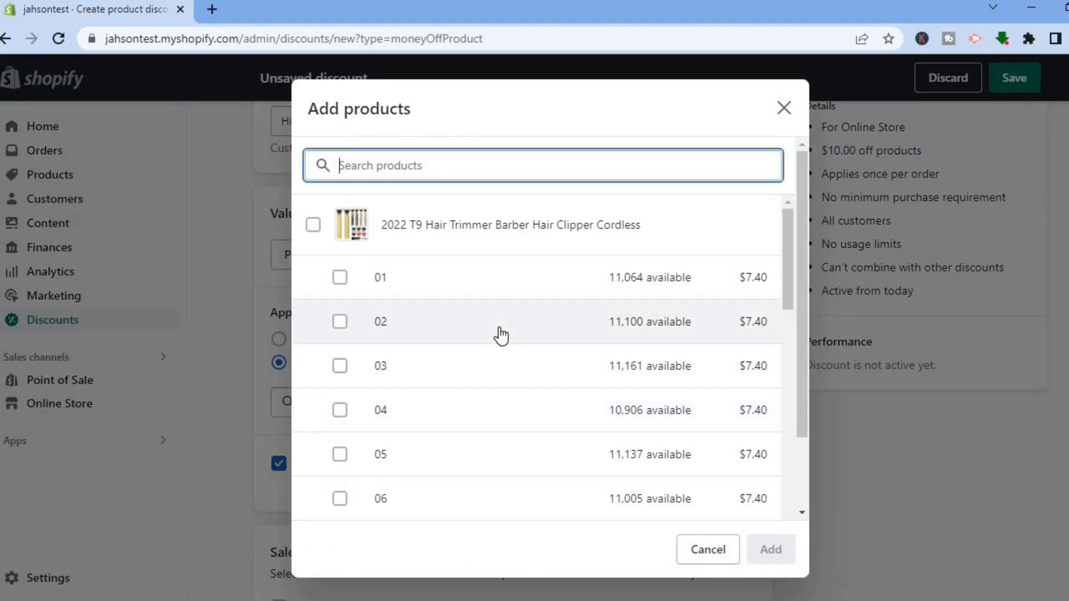
click(313, 225)
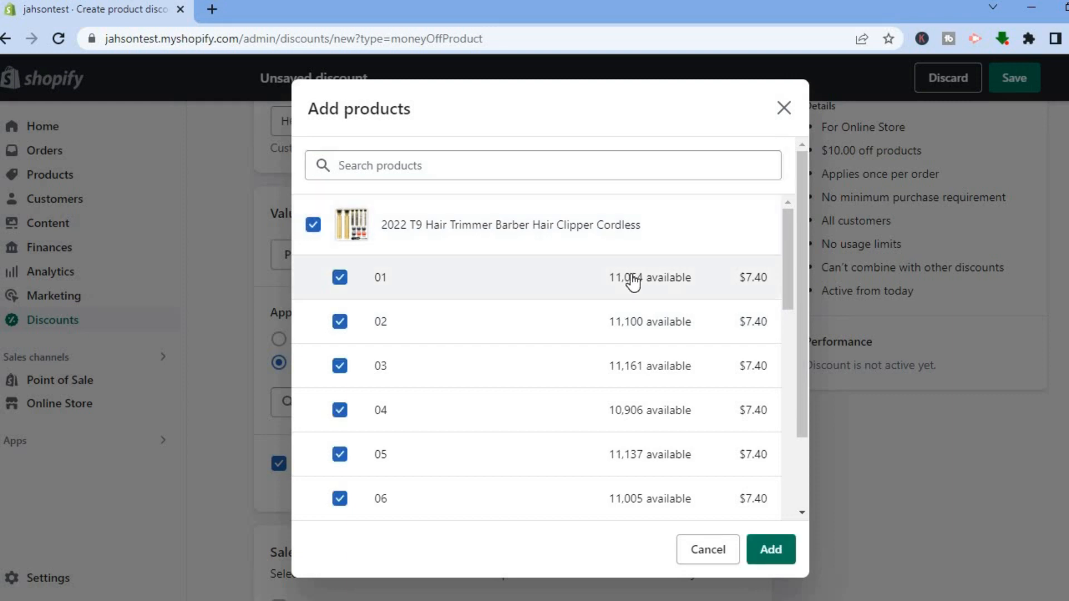
drag(787, 253, 767, 370)
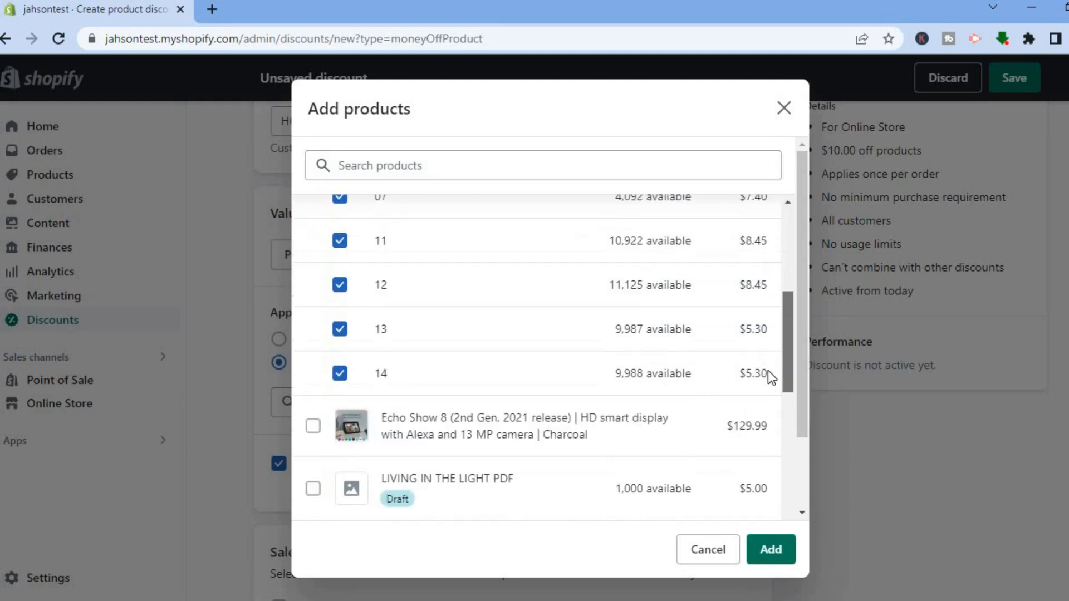
scroll(767, 370, down, 3)
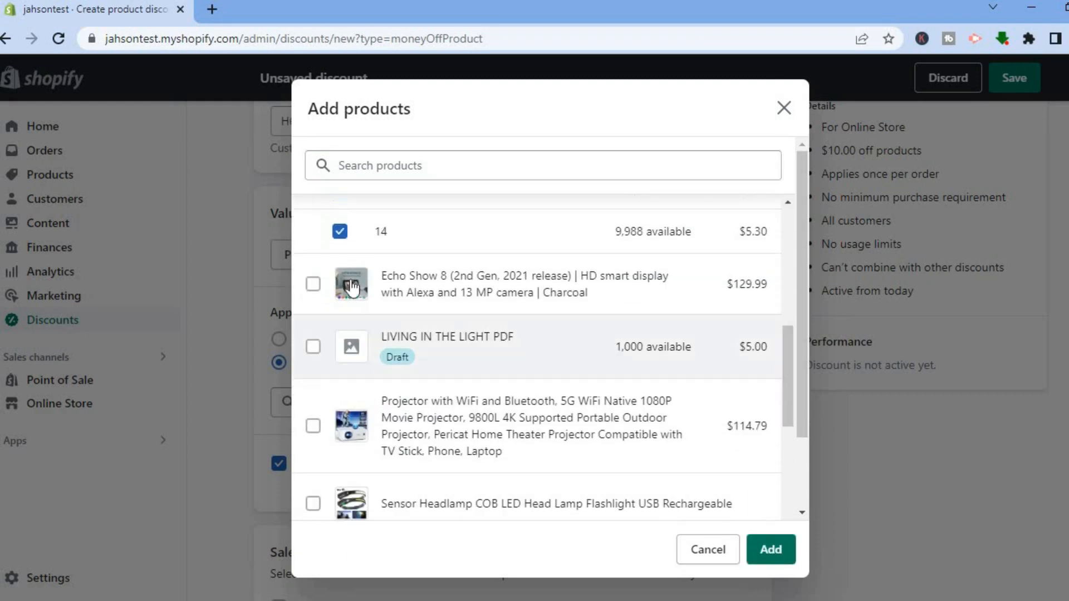
click(312, 285)
click(313, 347)
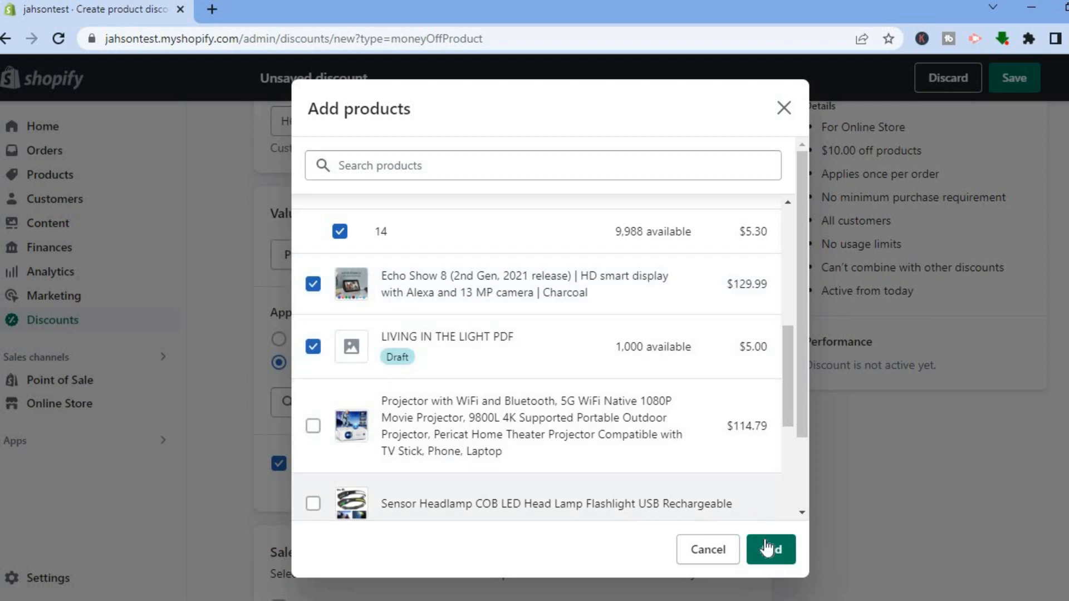
click(768, 549)
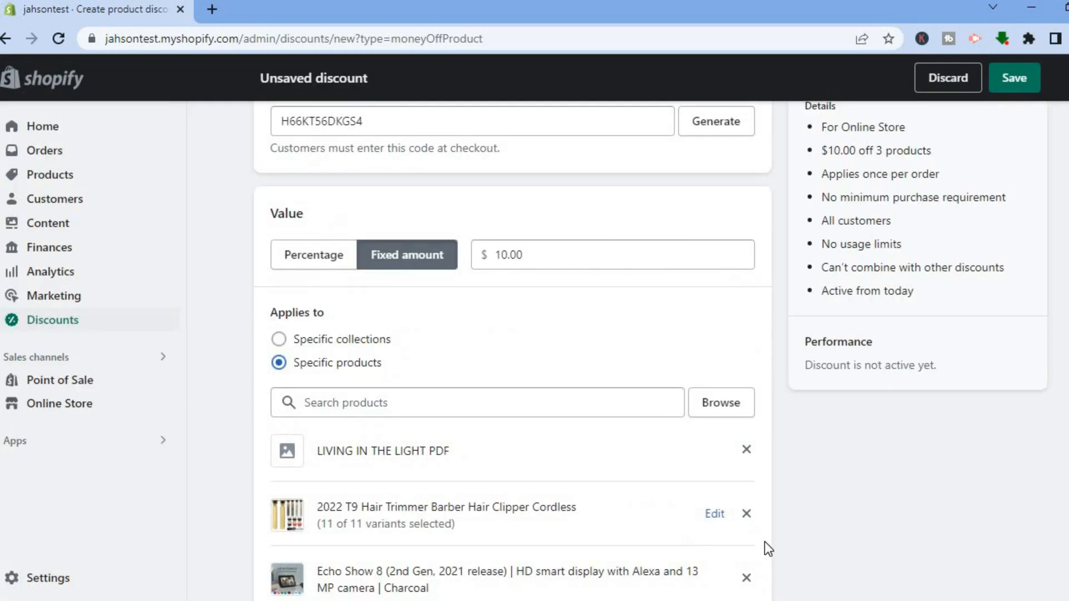
Try the minimum purchase amount and minimum quantity of items requirements, then restore no minimum requirements
scroll(512, 351, down, 10)
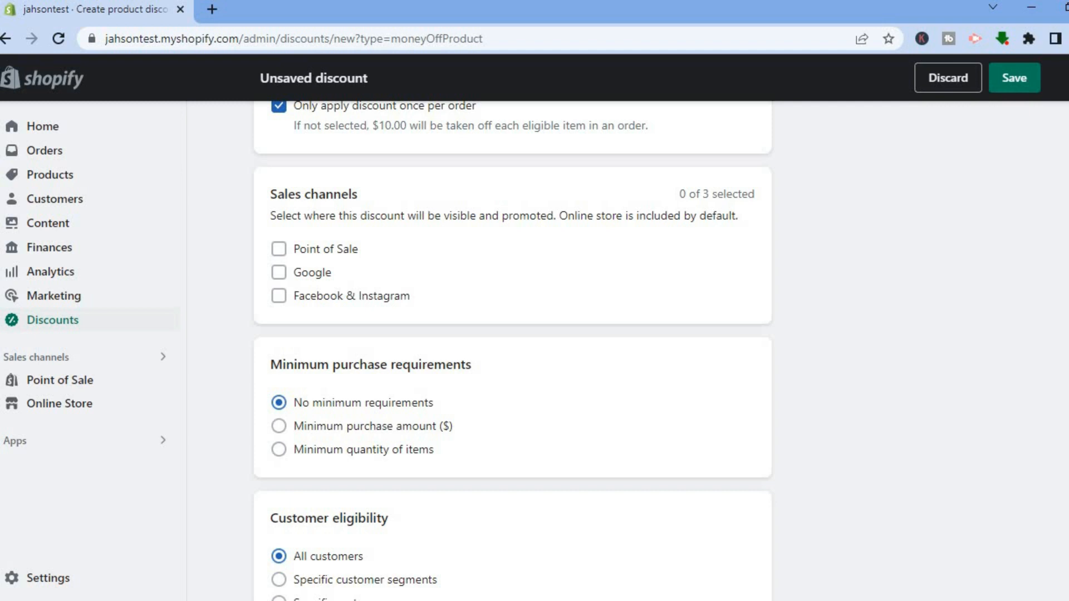
scroll(512, 350, up, 1)
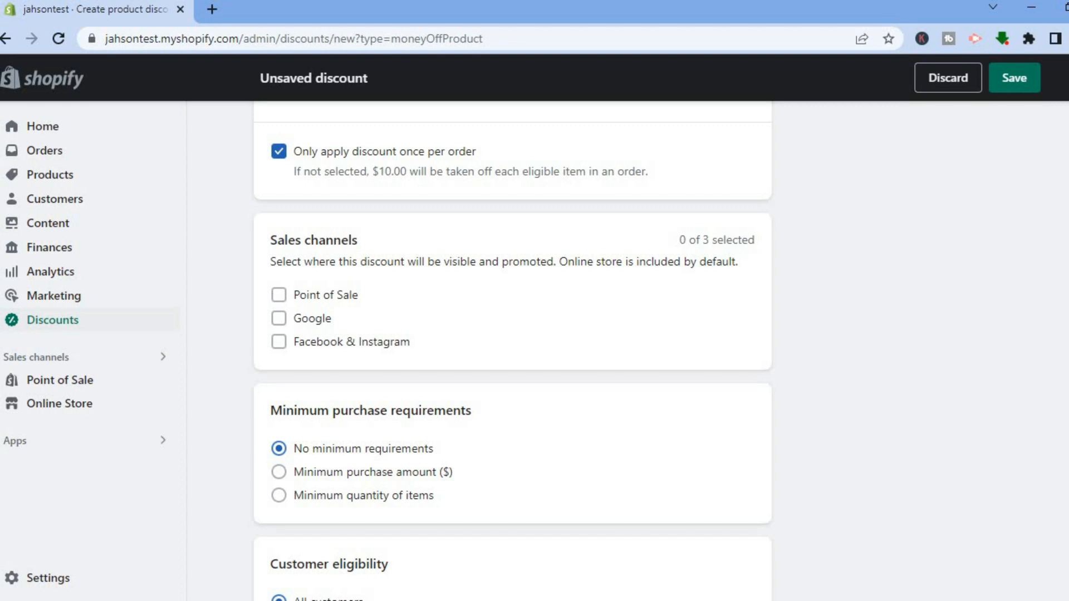
scroll(513, 347, down, 4)
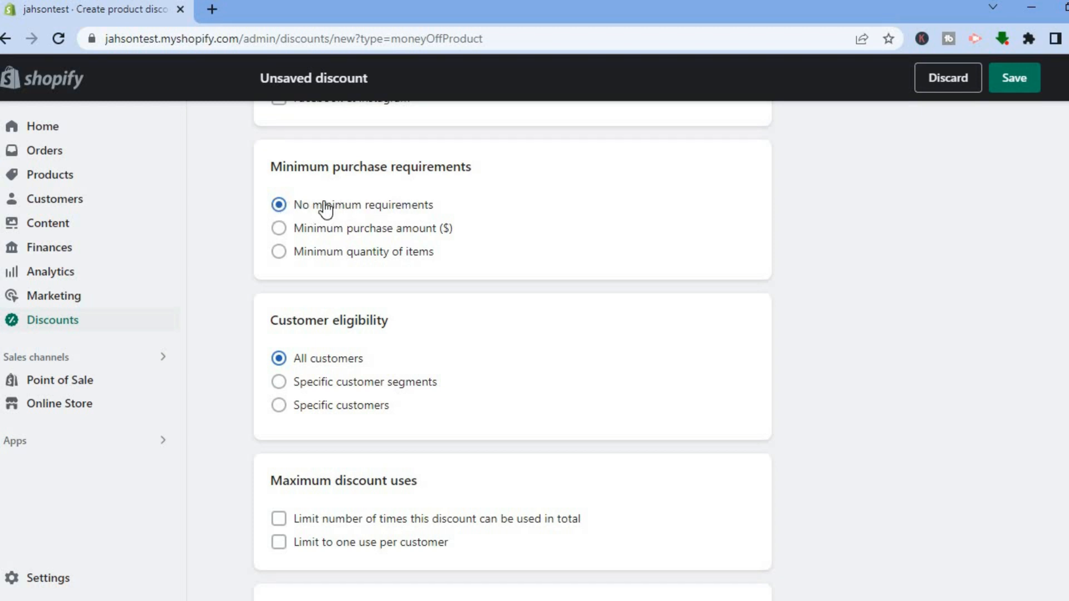
click(279, 230)
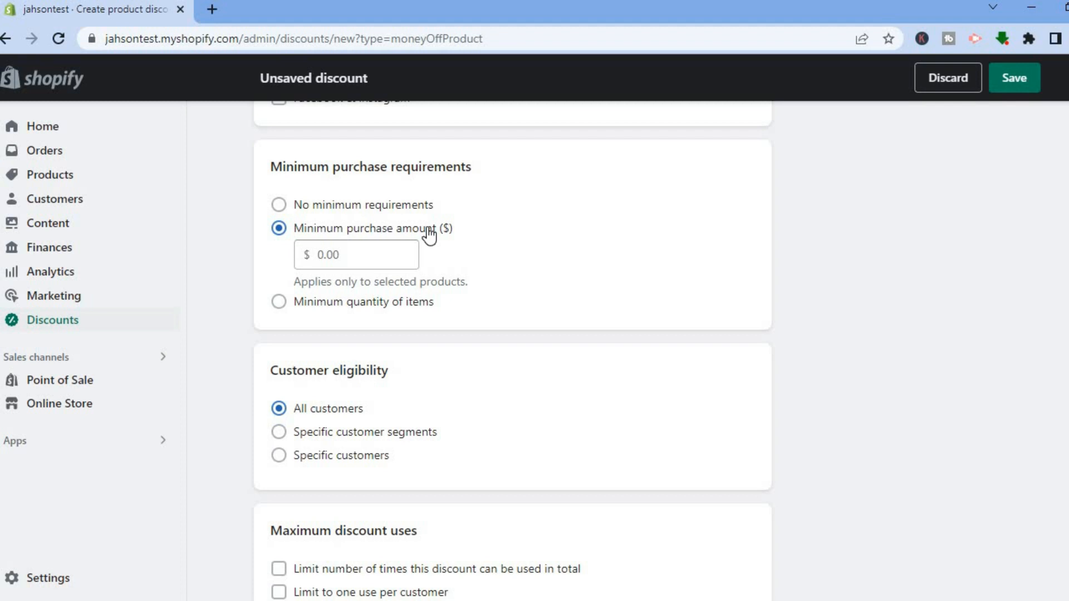
click(333, 255)
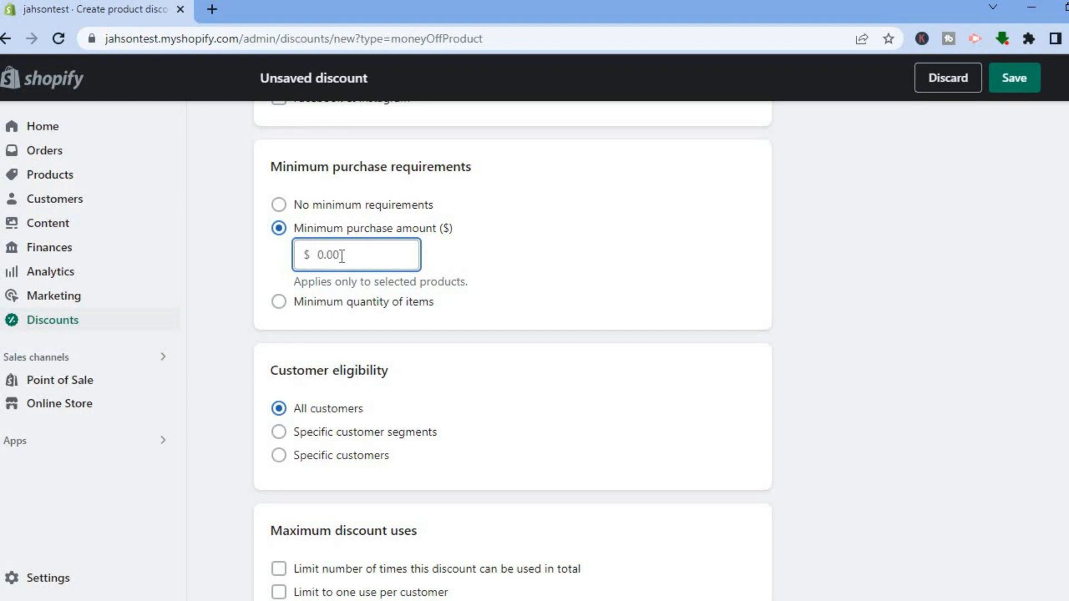
click(314, 305)
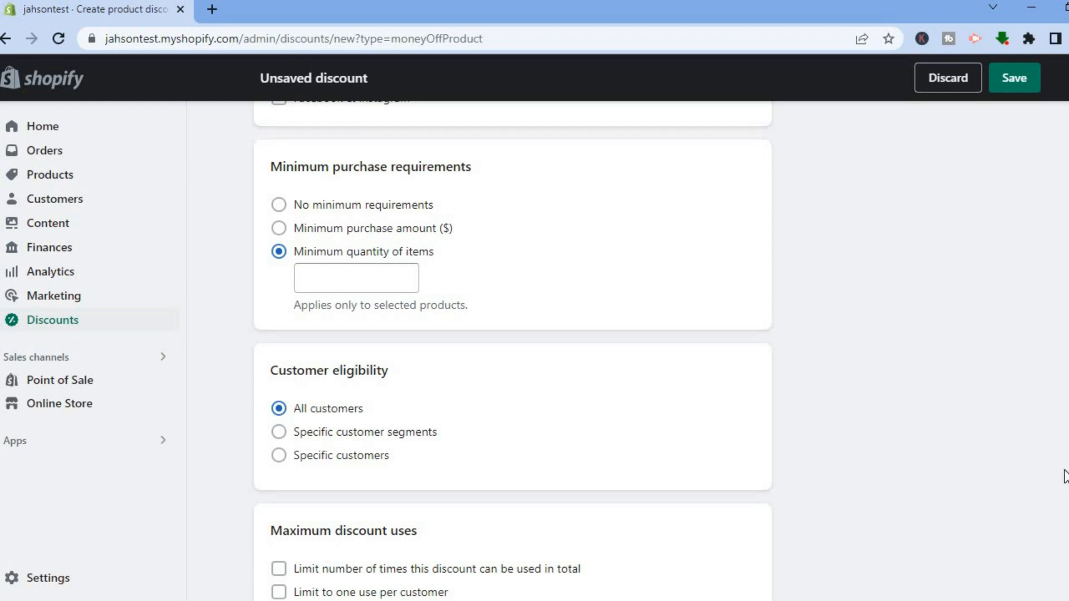
scroll(512, 334, down, 1)
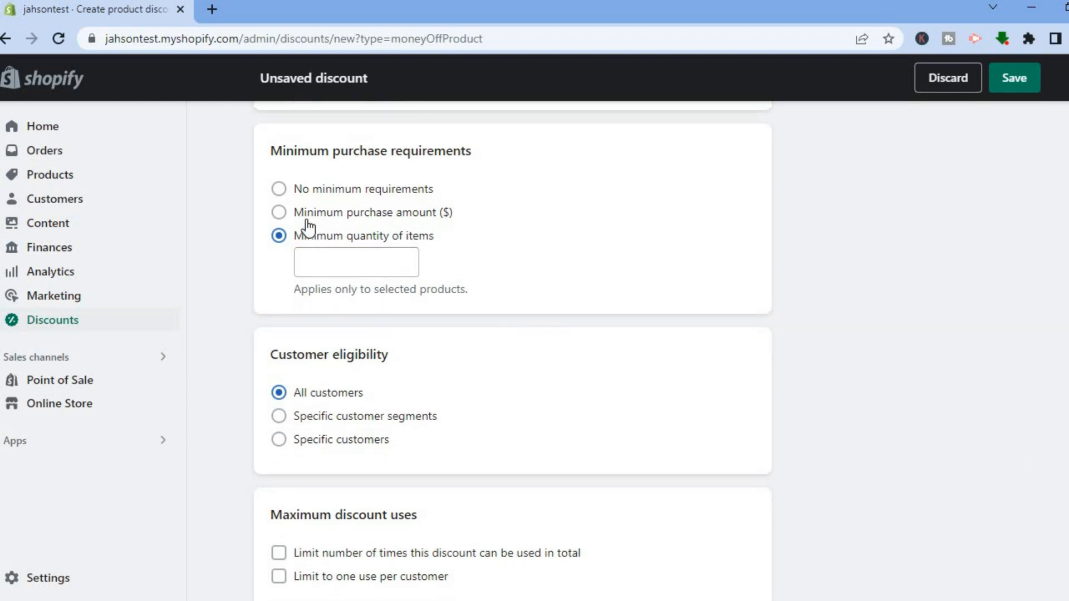
click(281, 189)
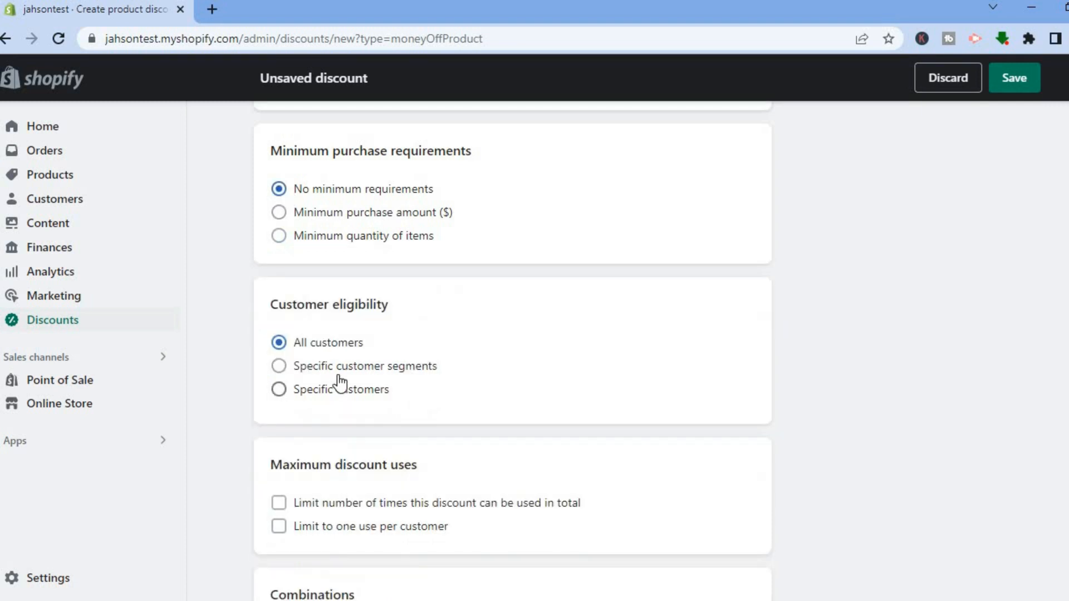
Try restricting customer eligibility to specific customer segments and specific customers, then restore all customers
click(278, 366)
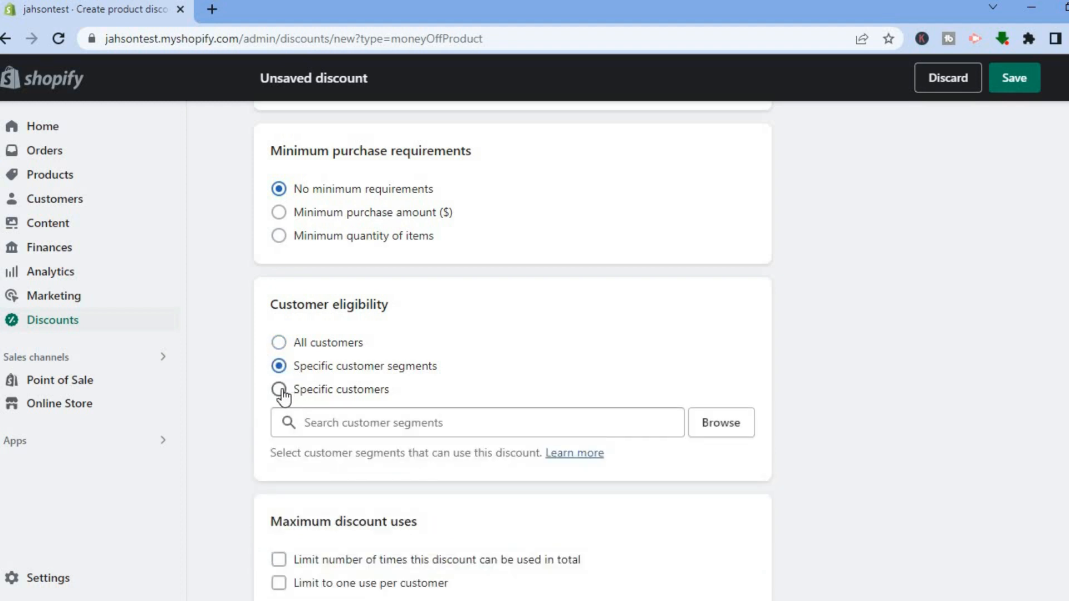
click(279, 390)
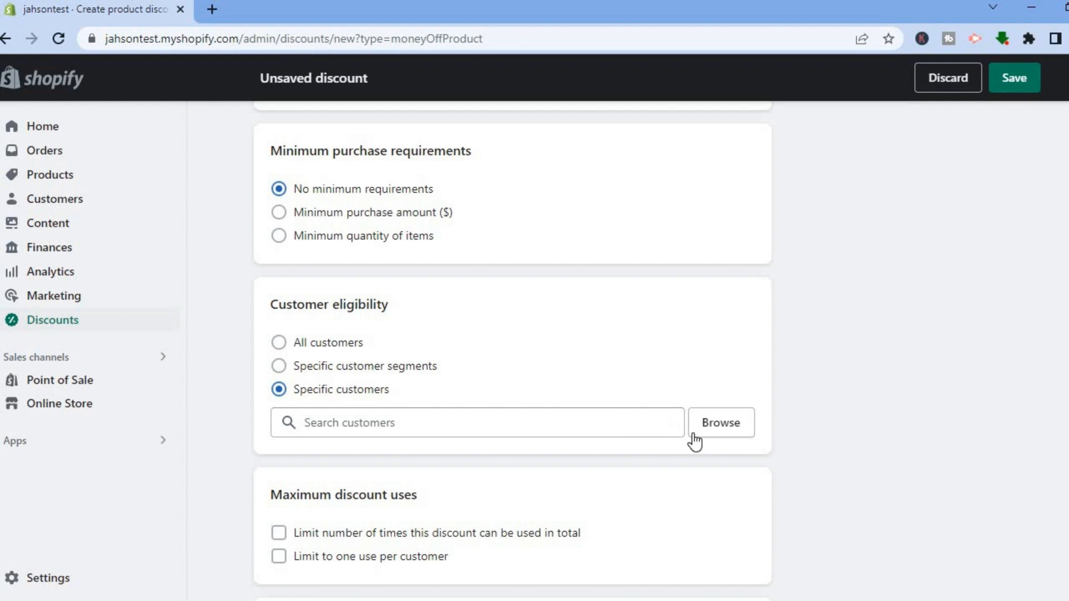
click(492, 411)
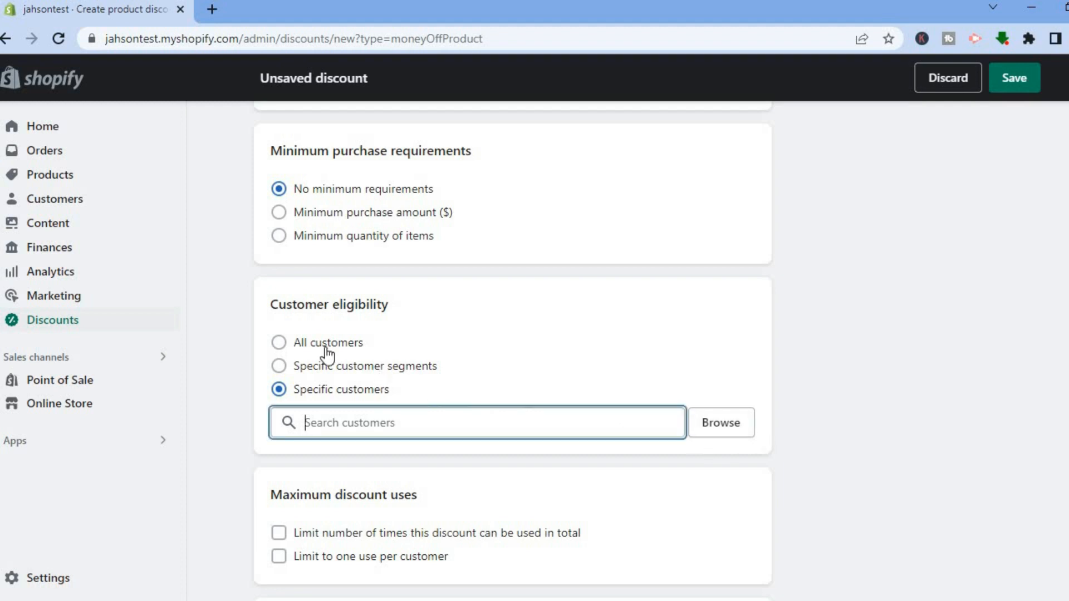
click(293, 345)
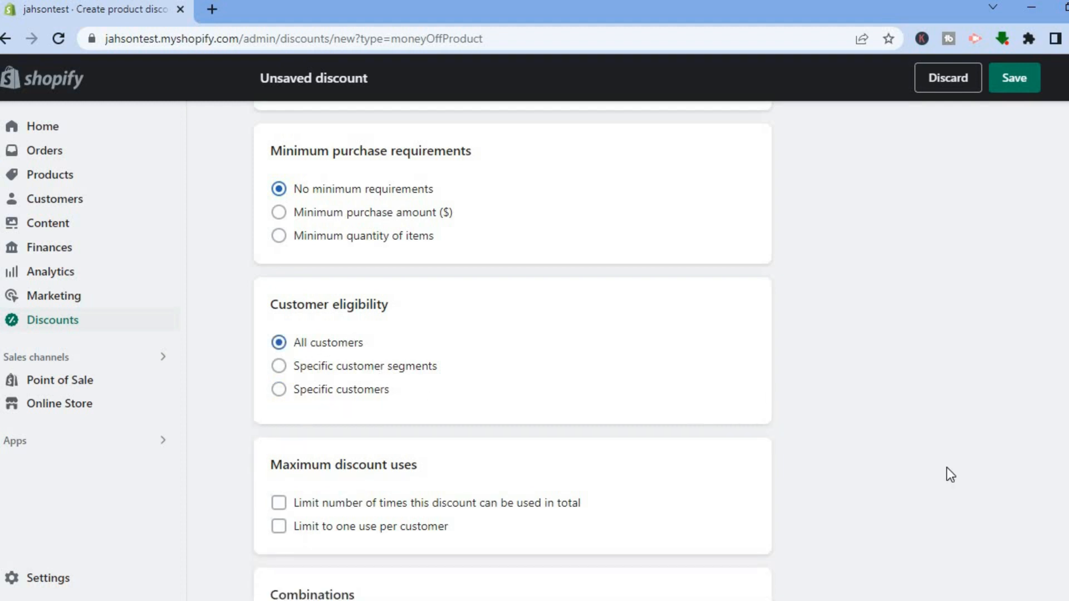
Try enabling the limit on total discount uses, then turn it off again without entering a number
scroll(513, 350, down, 3)
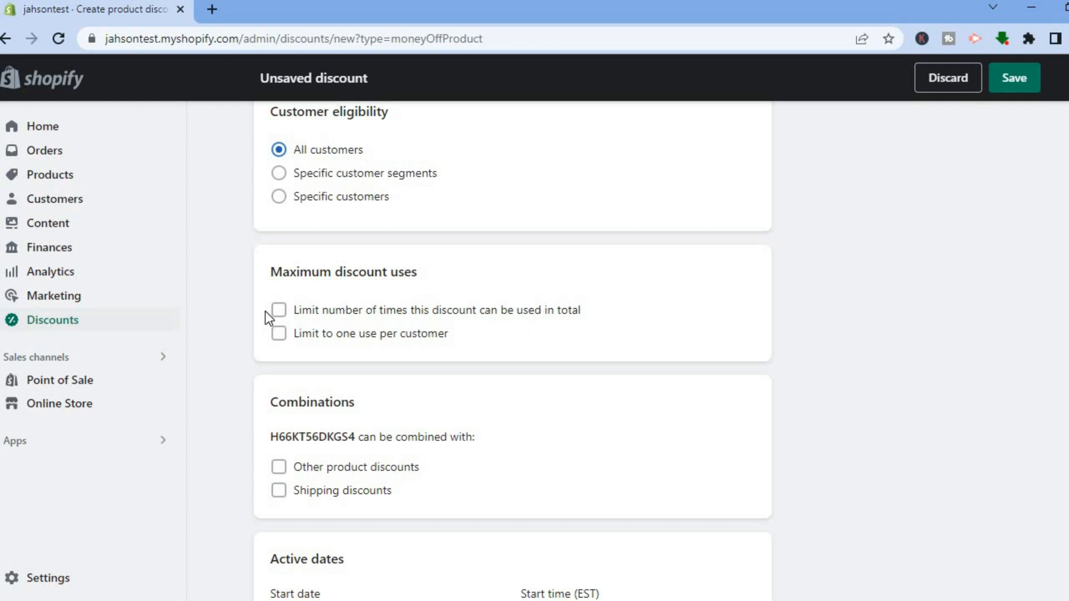
click(279, 315)
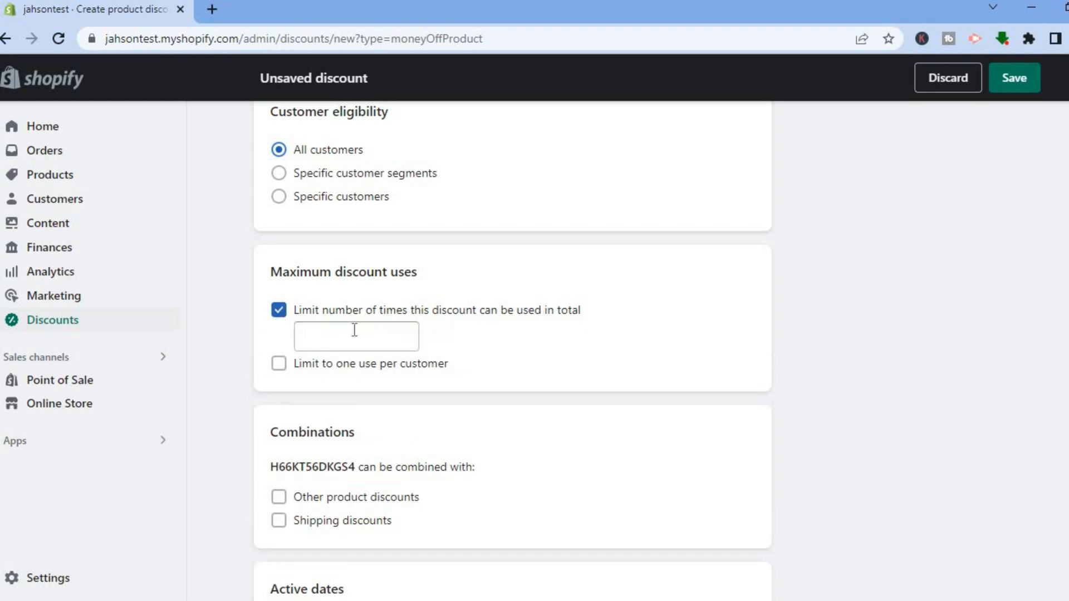
click(322, 331)
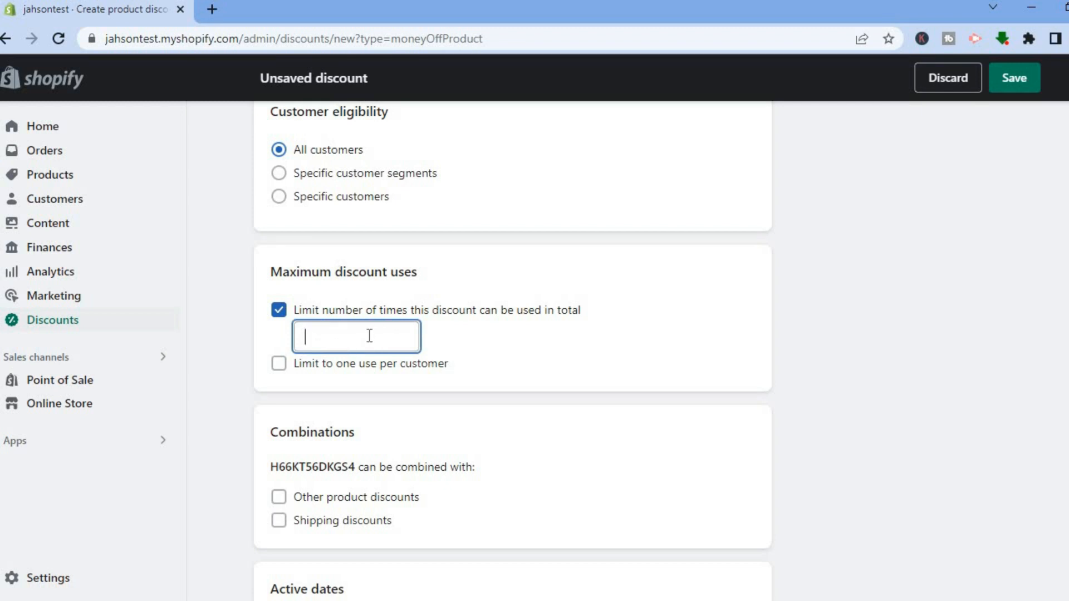
click(278, 317)
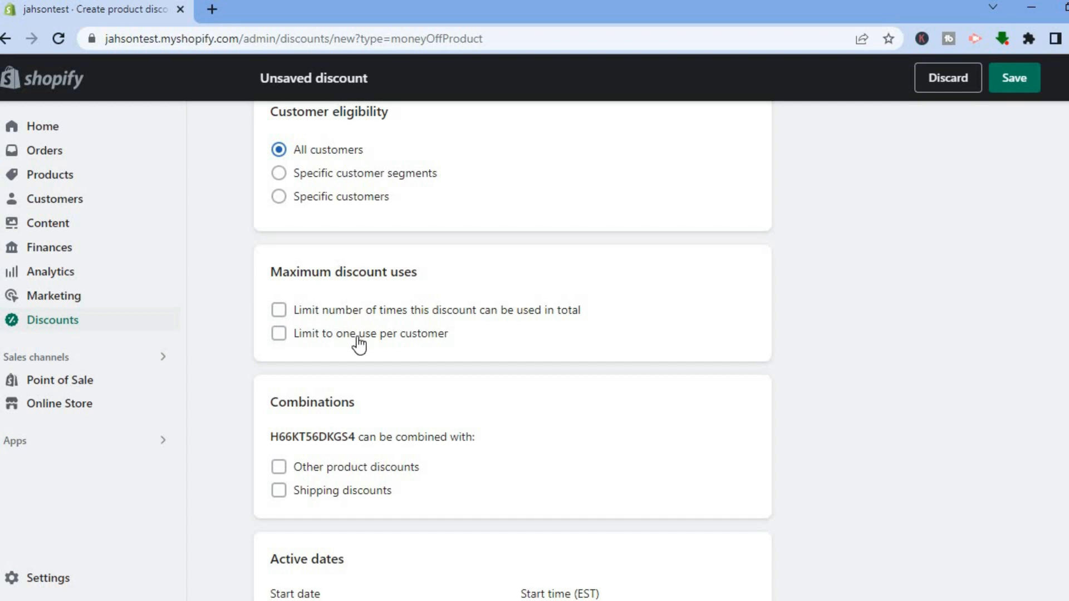
Try limiting the discount to one use per customer and combining it with other product discounts, then turn both options off
click(281, 335)
click(281, 334)
scroll(512, 351, down, 3)
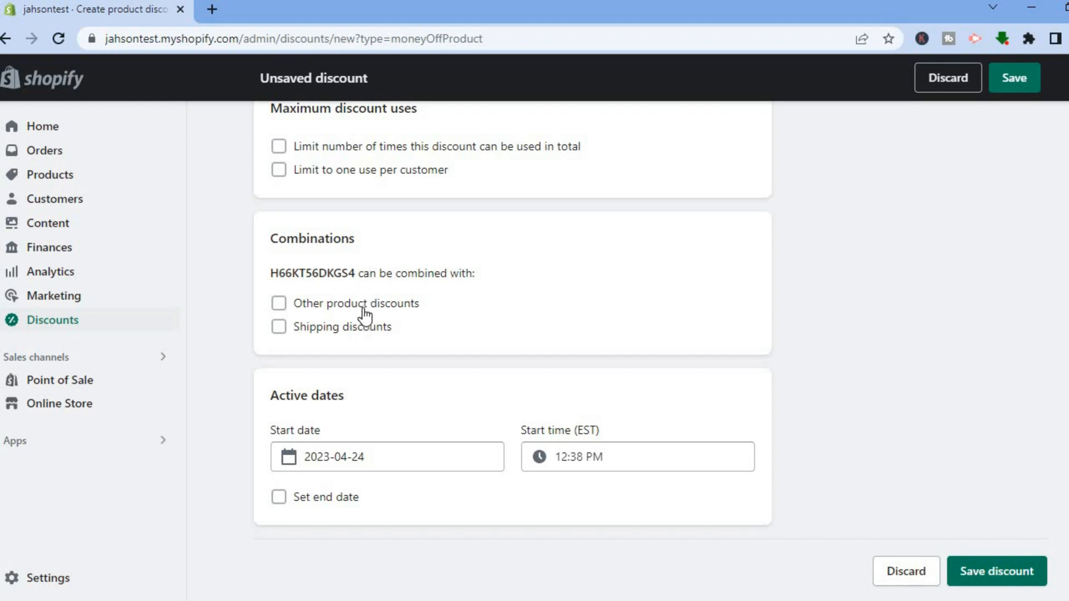
click(279, 303)
click(283, 306)
Set the product discount's end date to 2023-05-01 and save the discount
click(283, 500)
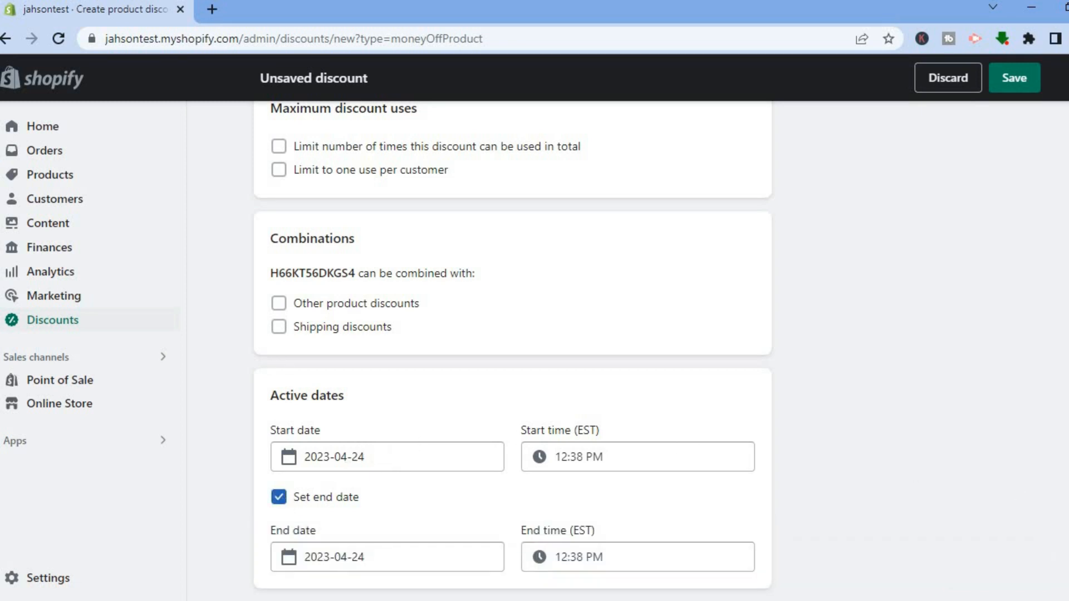
scroll(627, 479, down, 1)
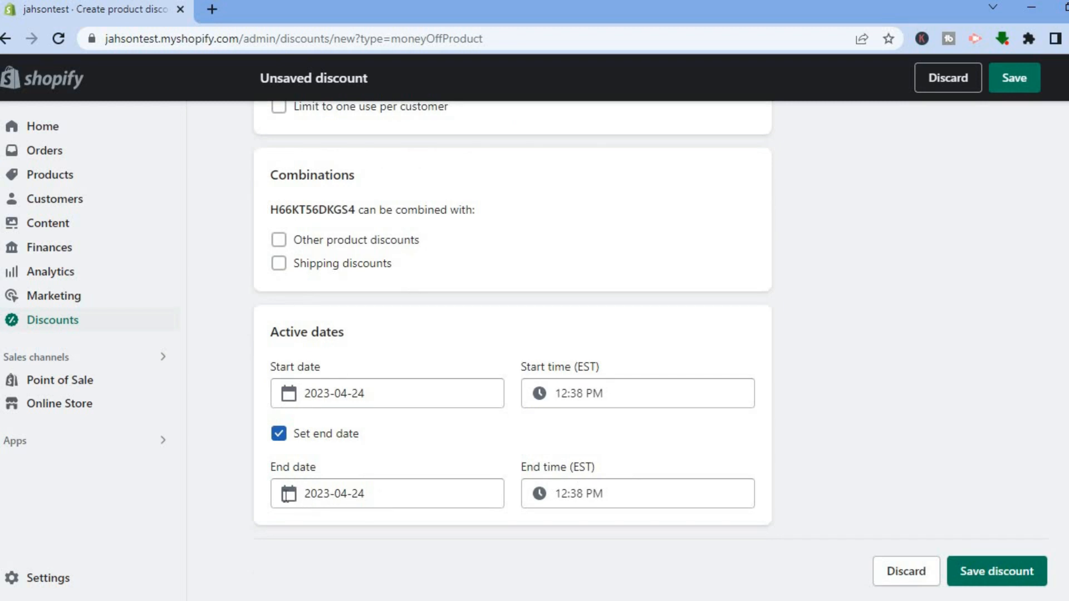
click(371, 495)
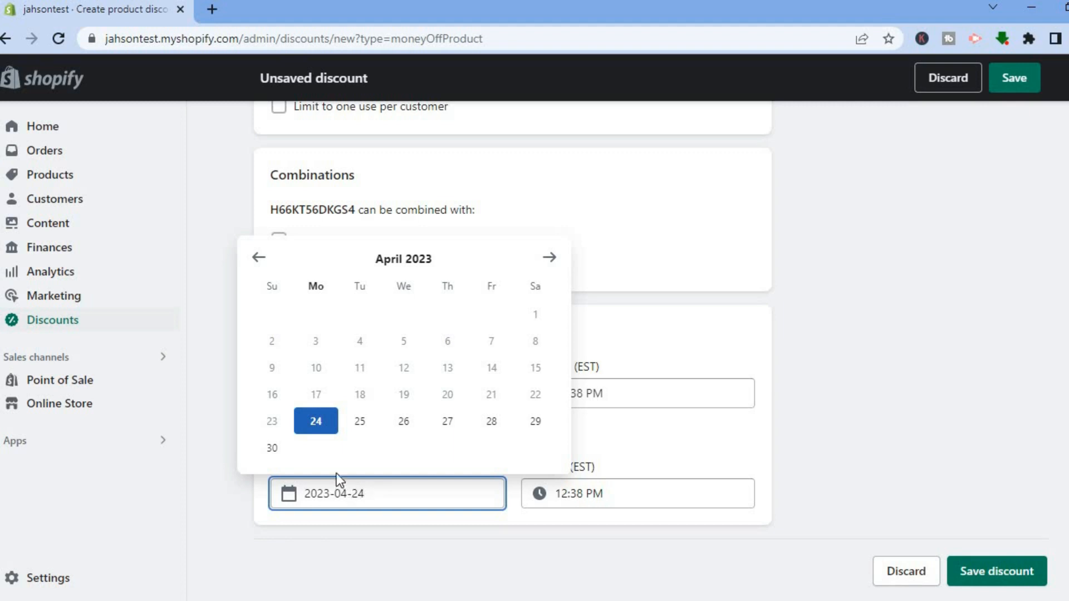
click(549, 261)
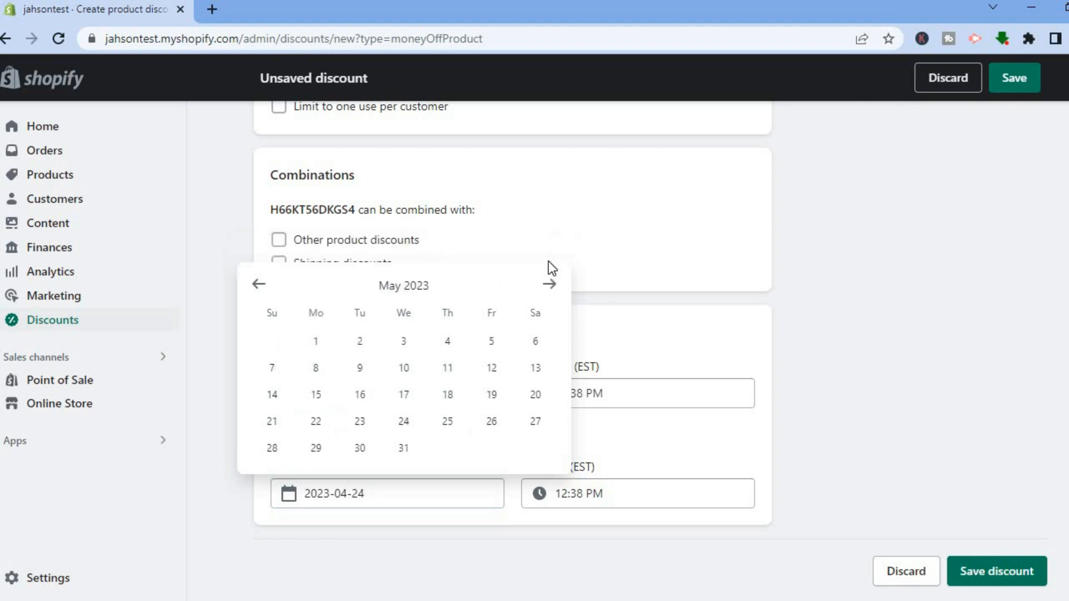
click(322, 342)
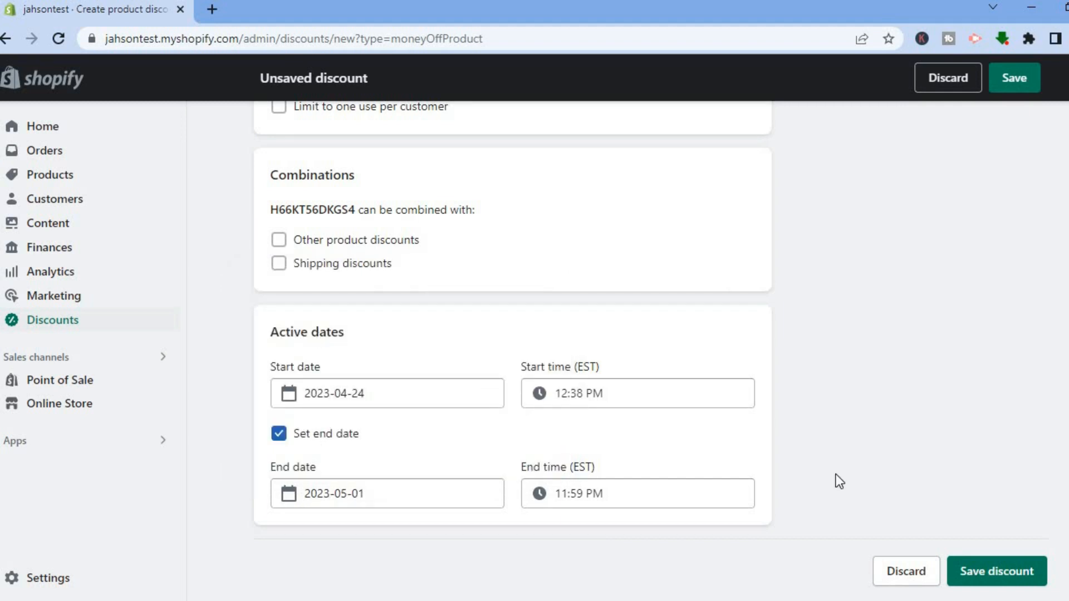
click(1016, 579)
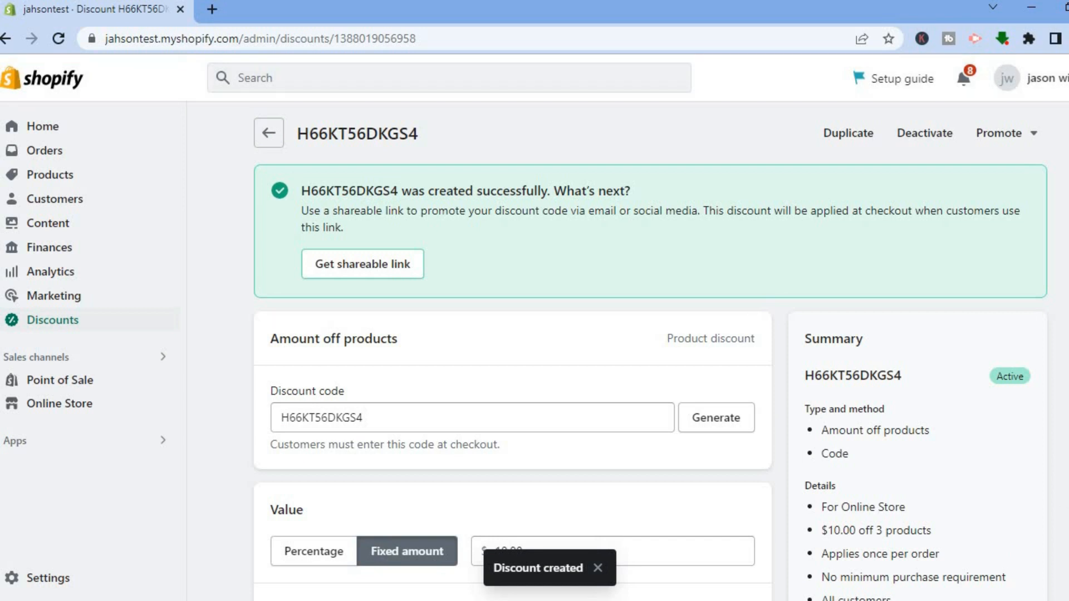
scroll(652, 351, down, 1)
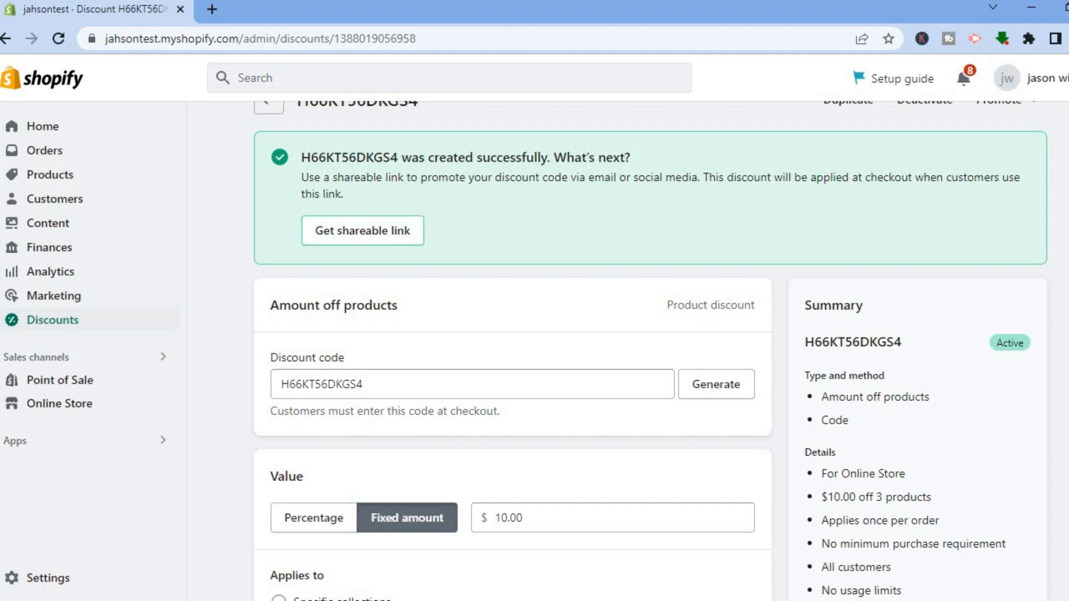
scroll(651, 351, up, 1)
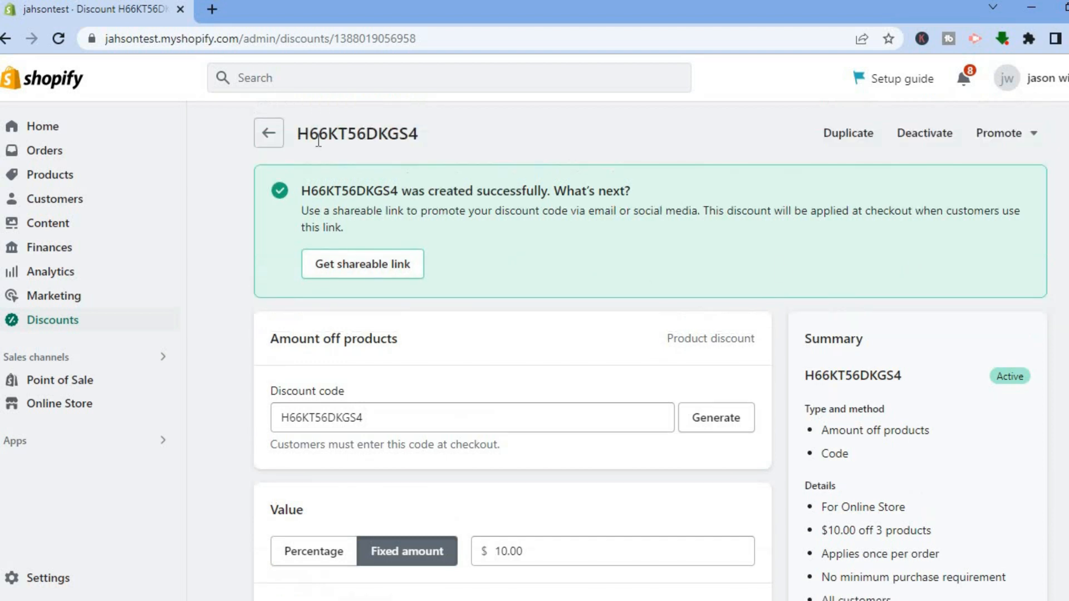
Return to the discounts list and start a free shipping discount with the discount code "Free"
click(269, 138)
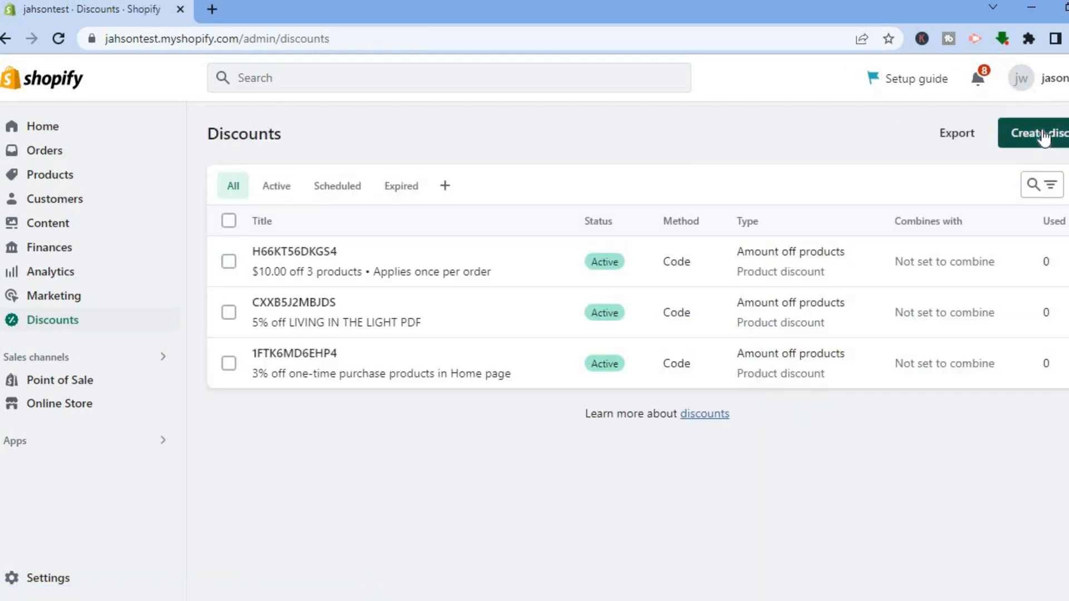
click(1041, 134)
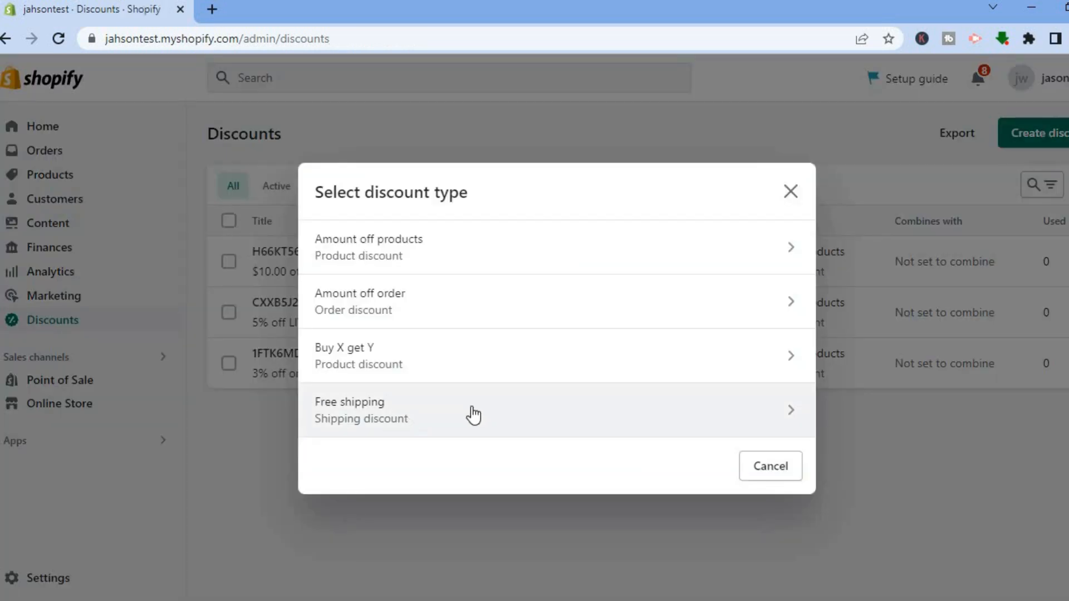
click(438, 414)
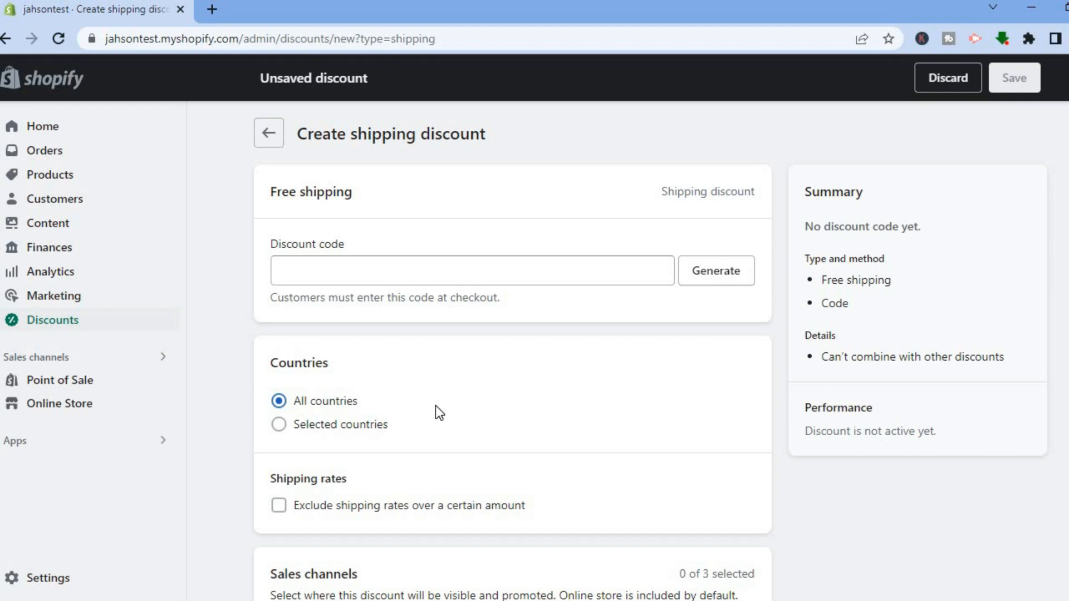
click(437, 268)
text(Free)
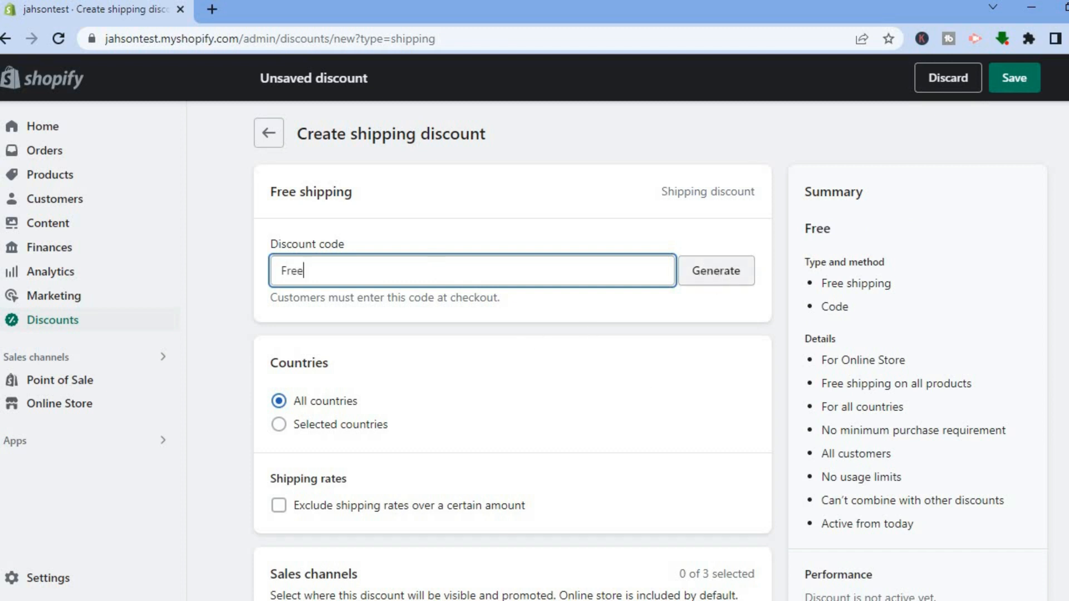
Restrict the free shipping discount to selected countries, adding Australia and Belgium
scroll(512, 351, down, 2)
scroll(384, 279, down, 2)
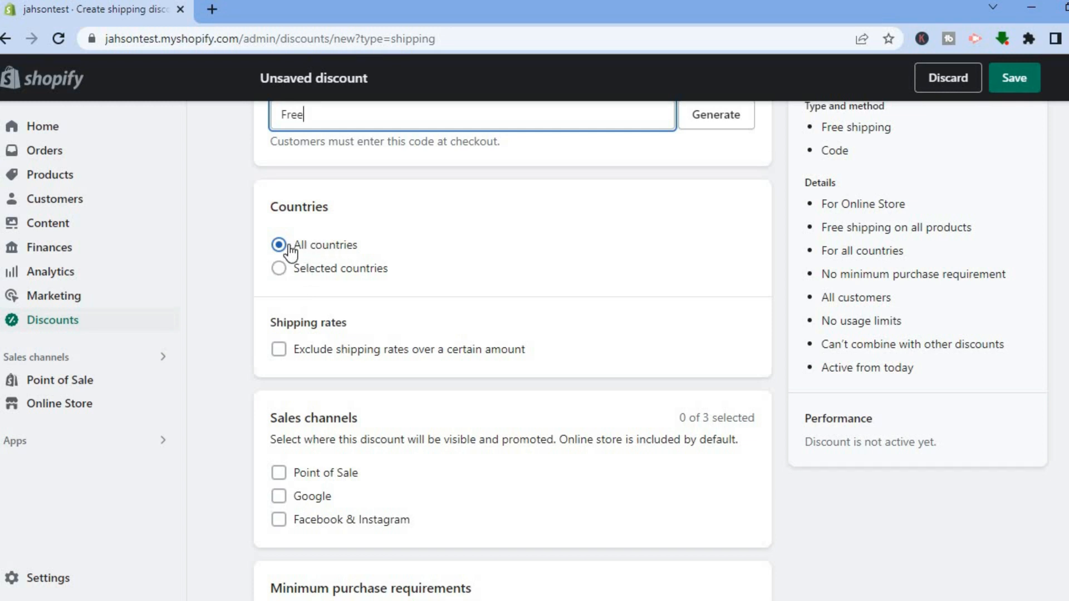
click(279, 269)
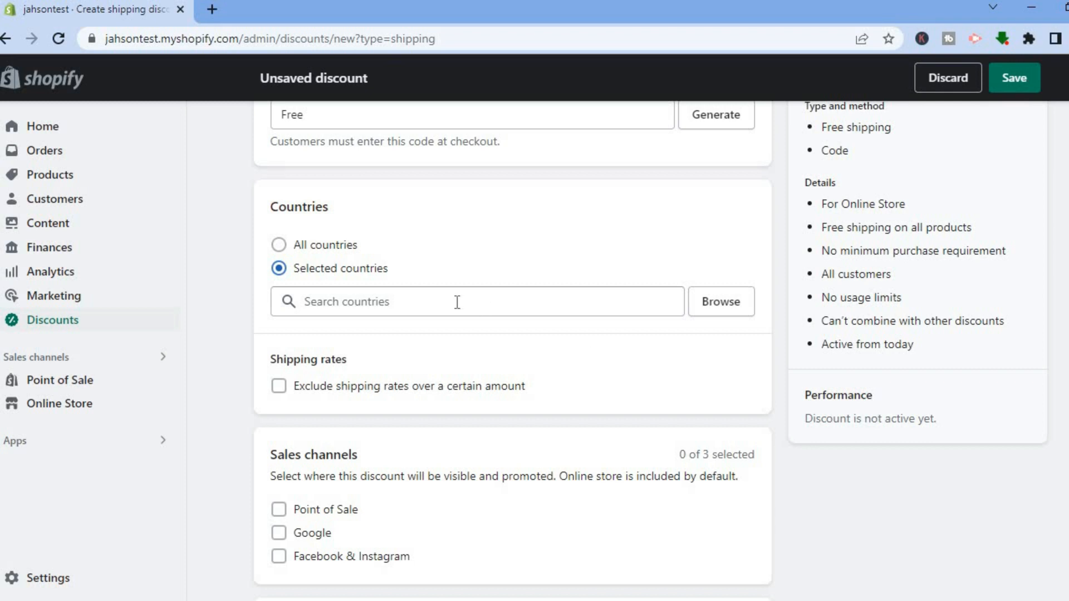
click(708, 304)
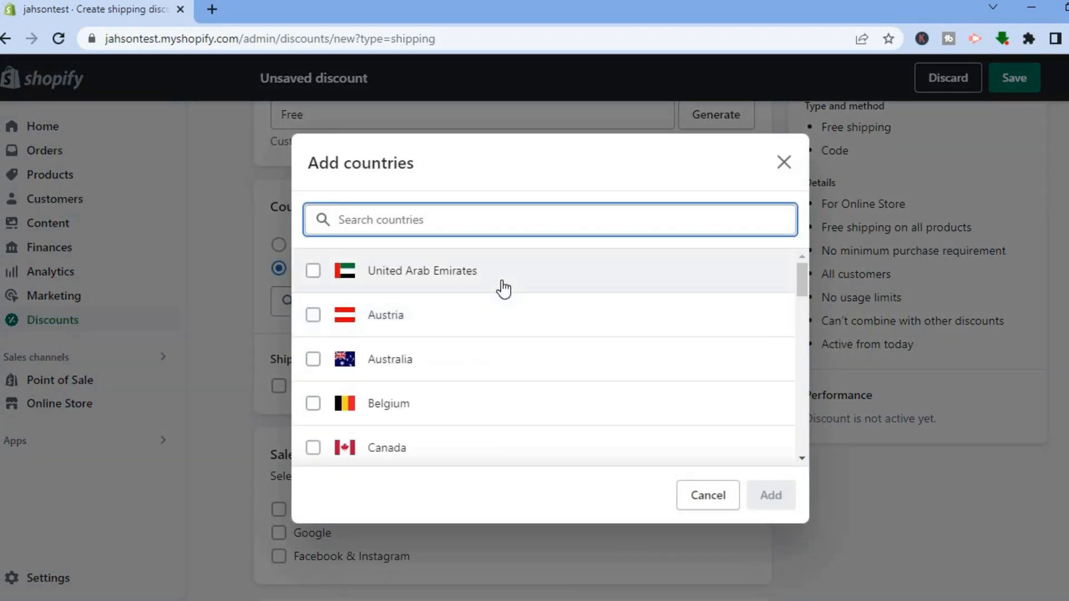
click(313, 360)
click(313, 406)
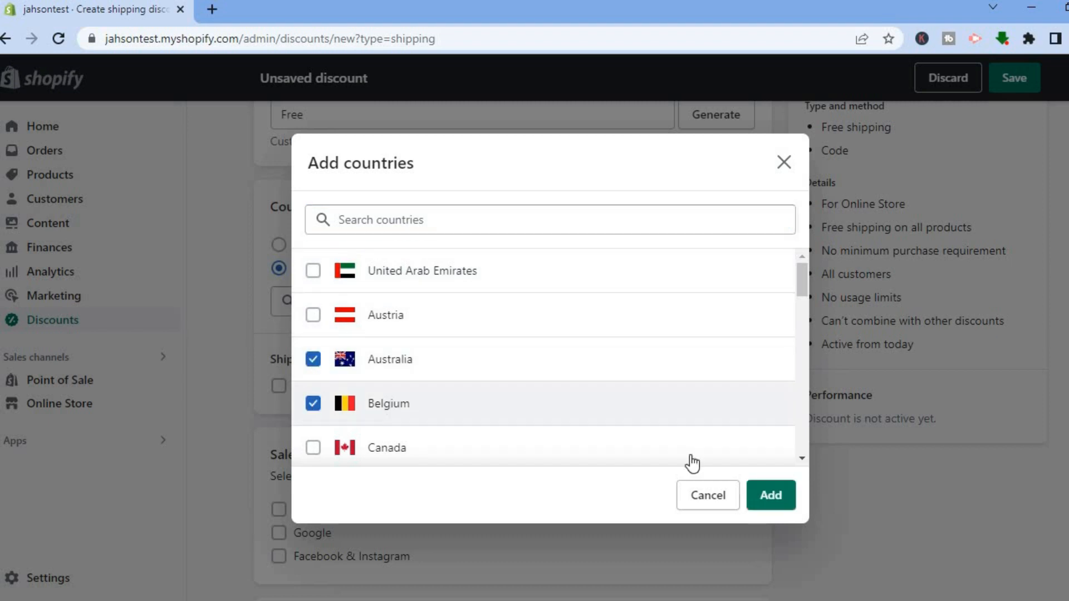
click(772, 495)
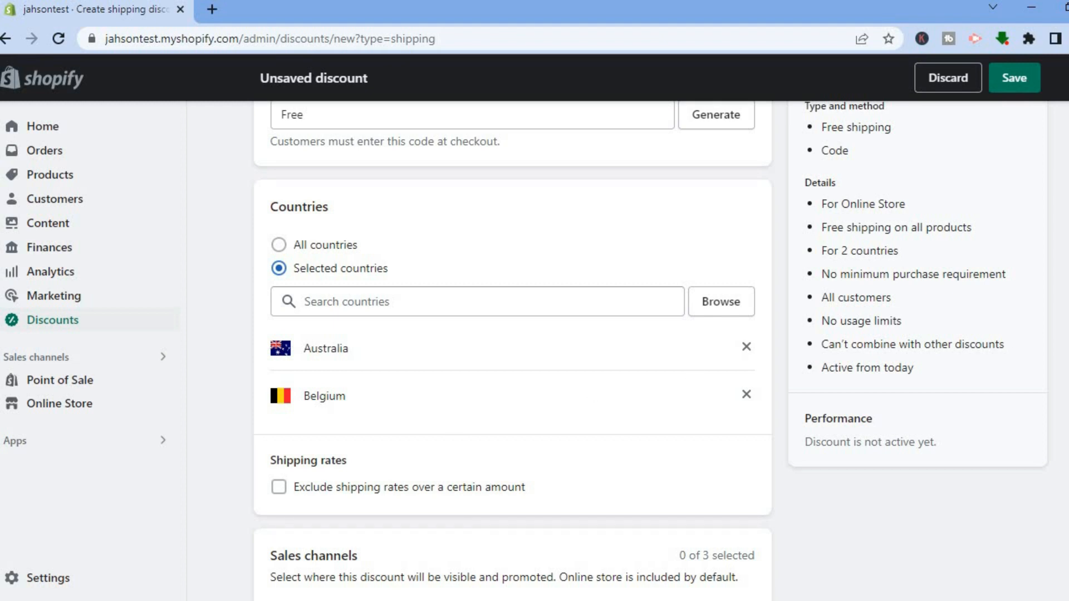
Try the minimum purchase amount and minimum quantity requirements on the free shipping discount, then restore no minimum requirements
scroll(512, 351, down, 5)
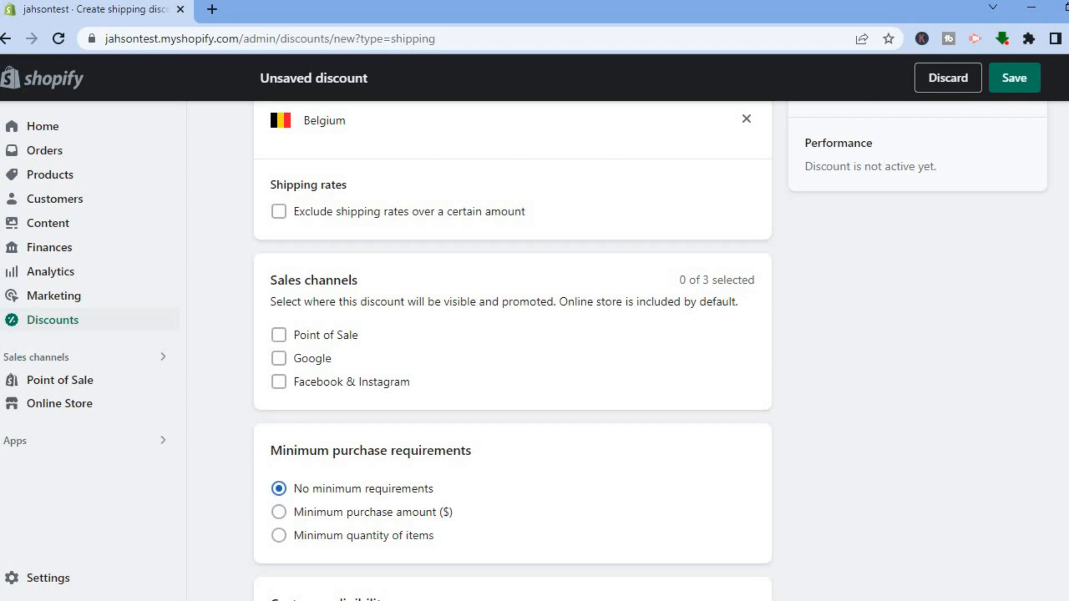
scroll(513, 352, down, 4)
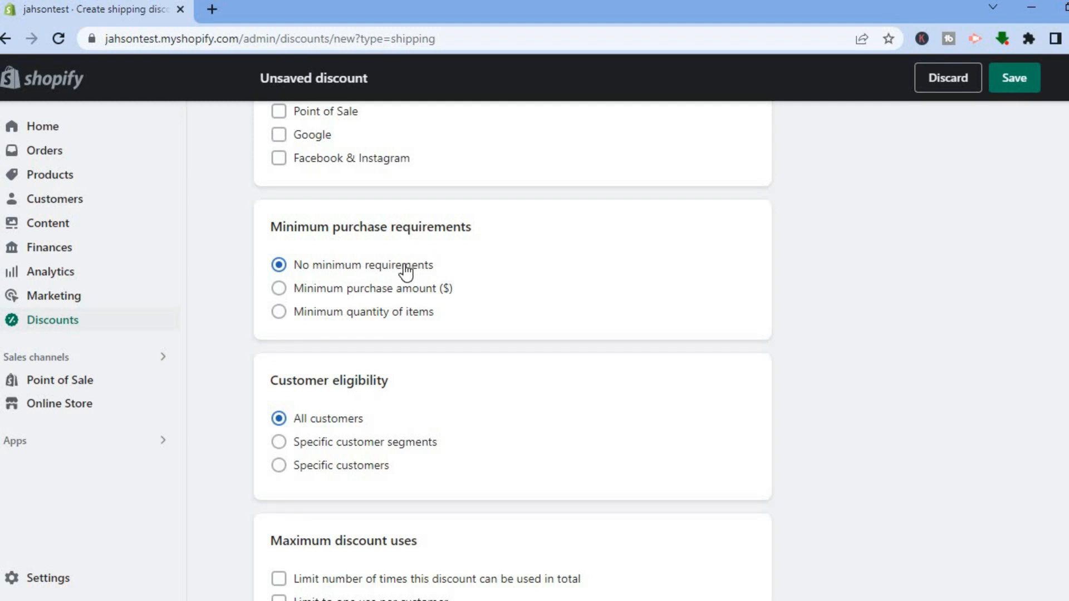
click(279, 289)
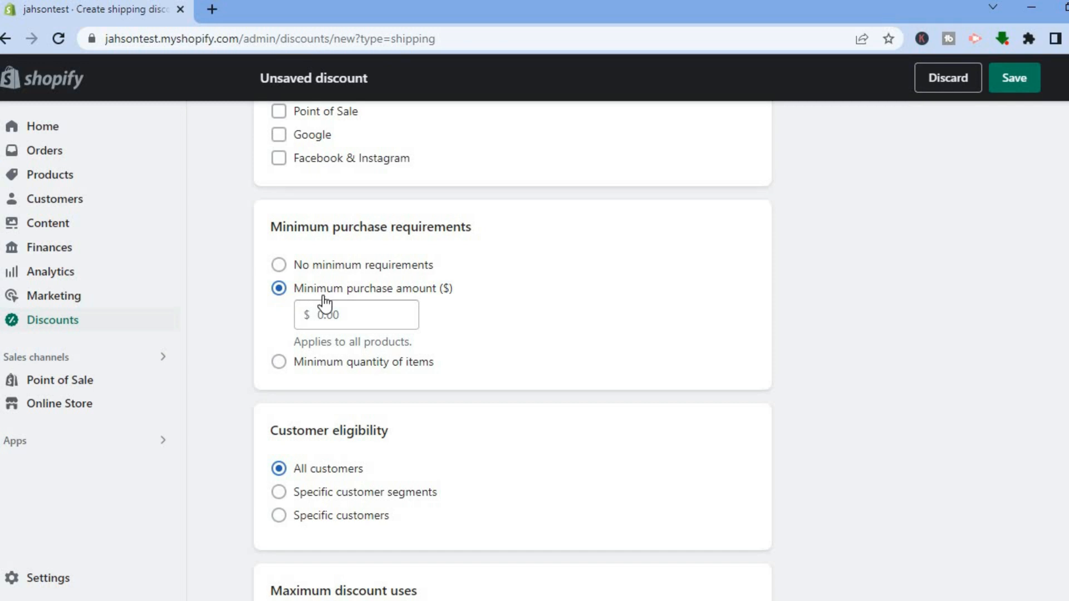
click(279, 363)
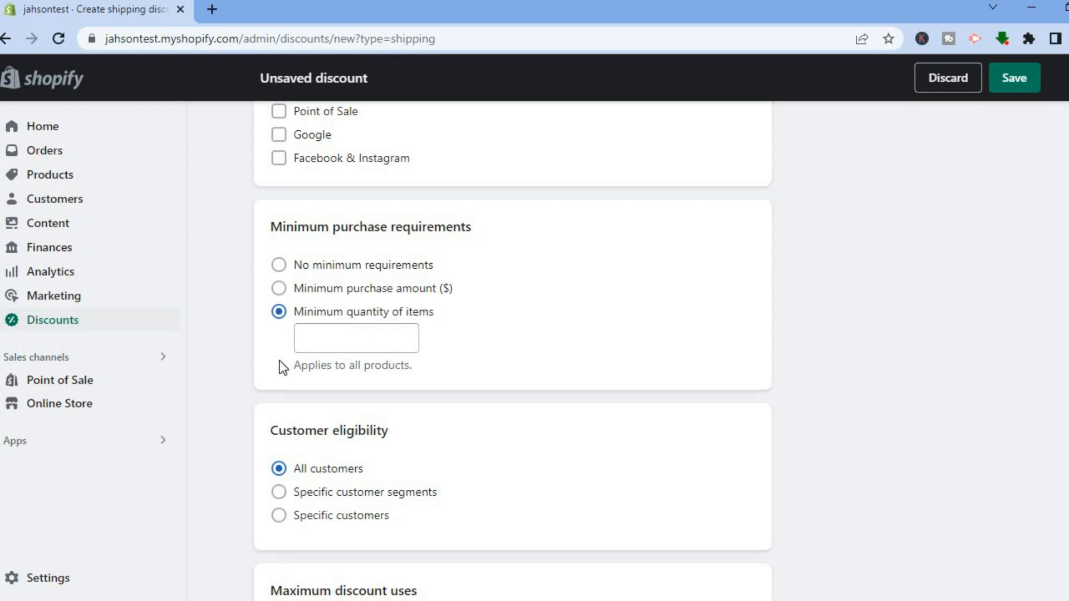
click(279, 266)
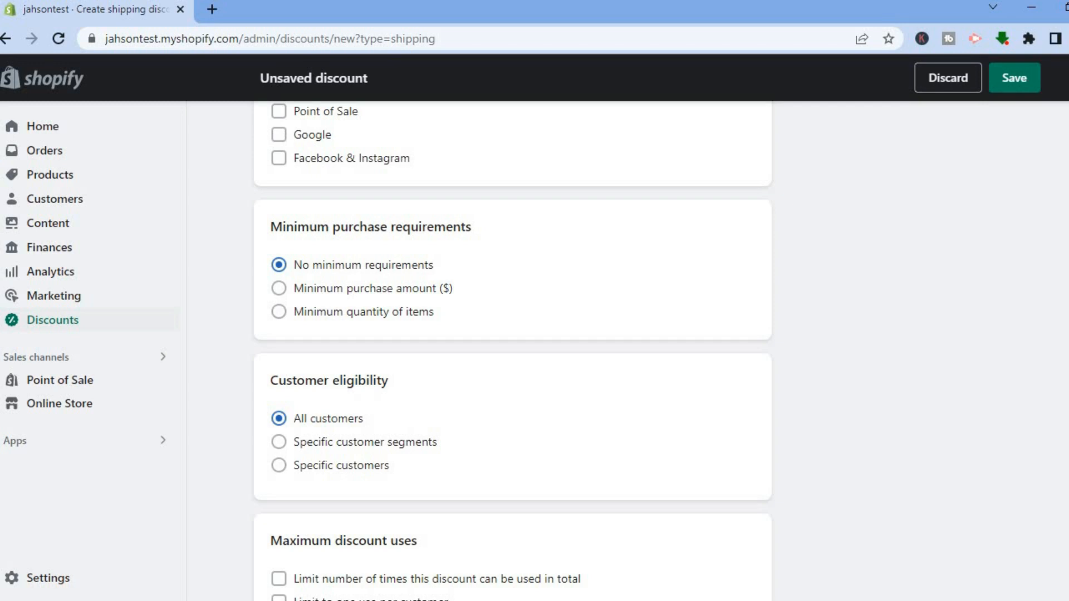
Try allowing the free shipping code to combine with product discounts, then turn that combination off again
scroll(609, 387, down, 3)
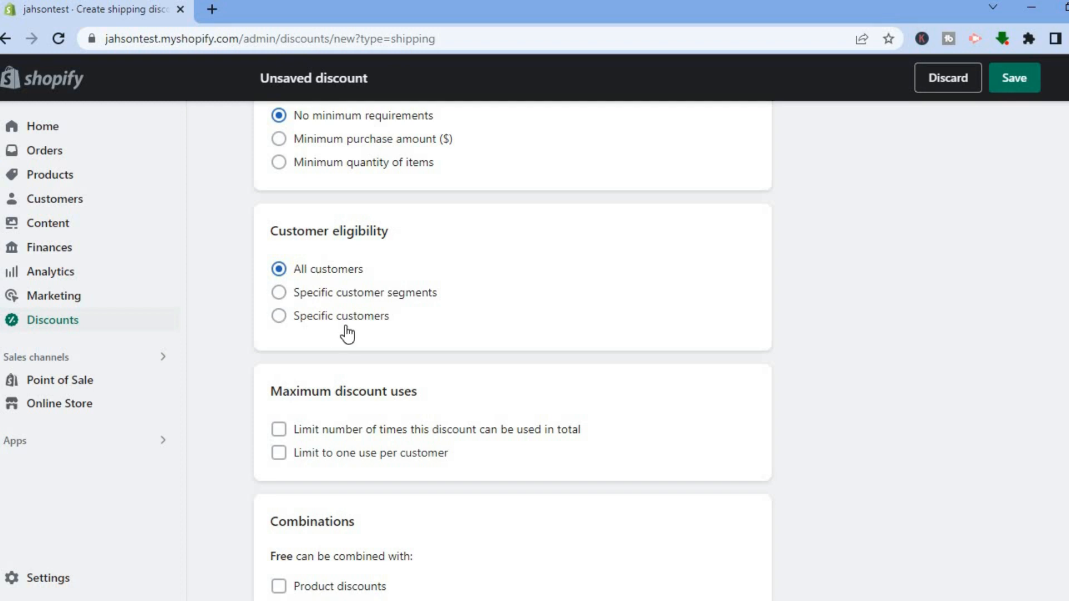
scroll(729, 390, down, 5)
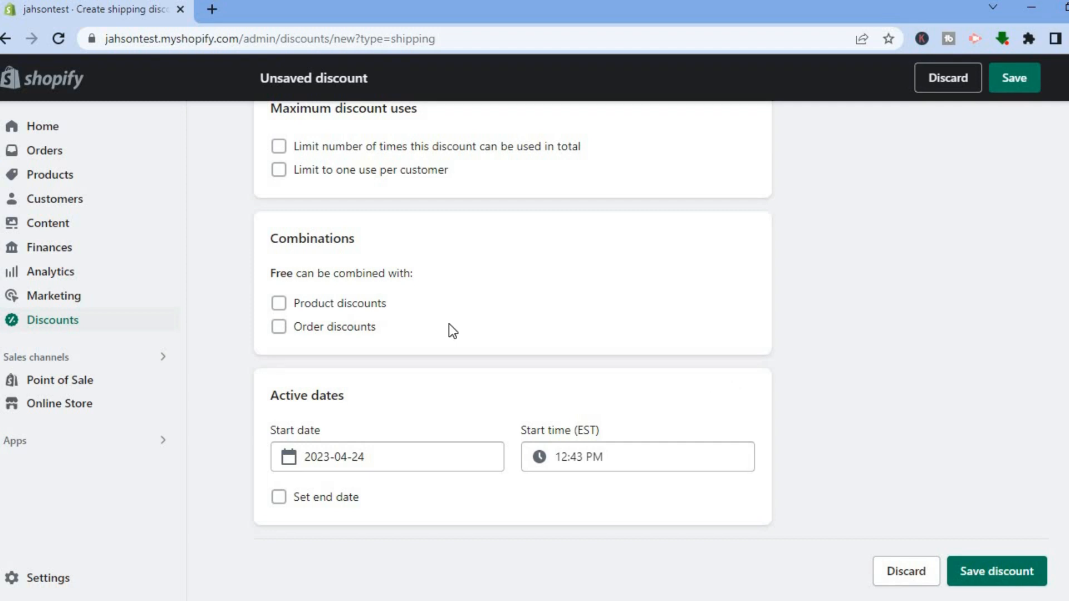
click(277, 305)
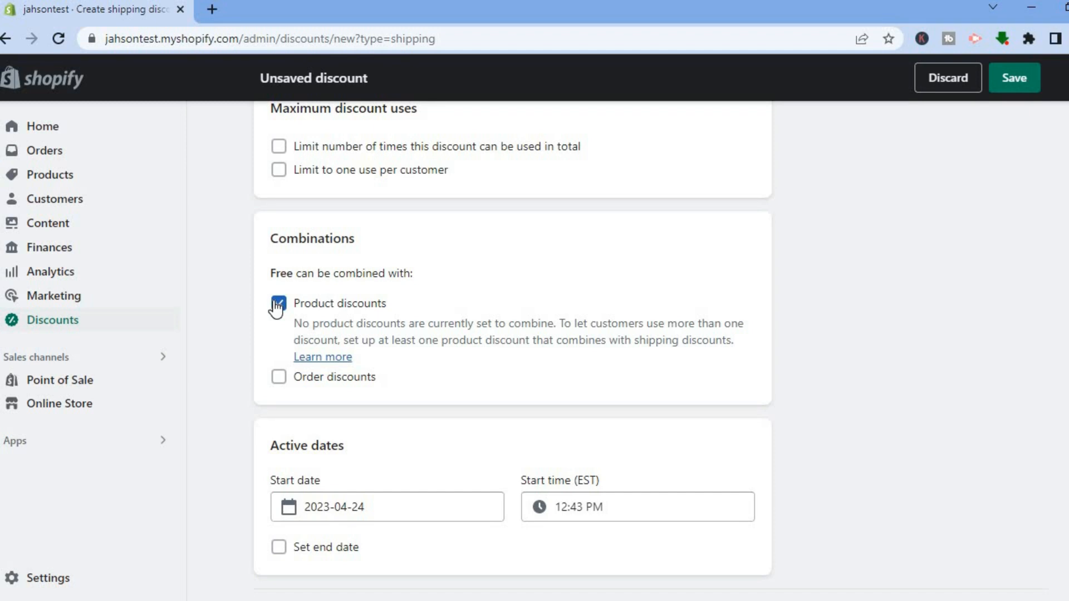
click(278, 304)
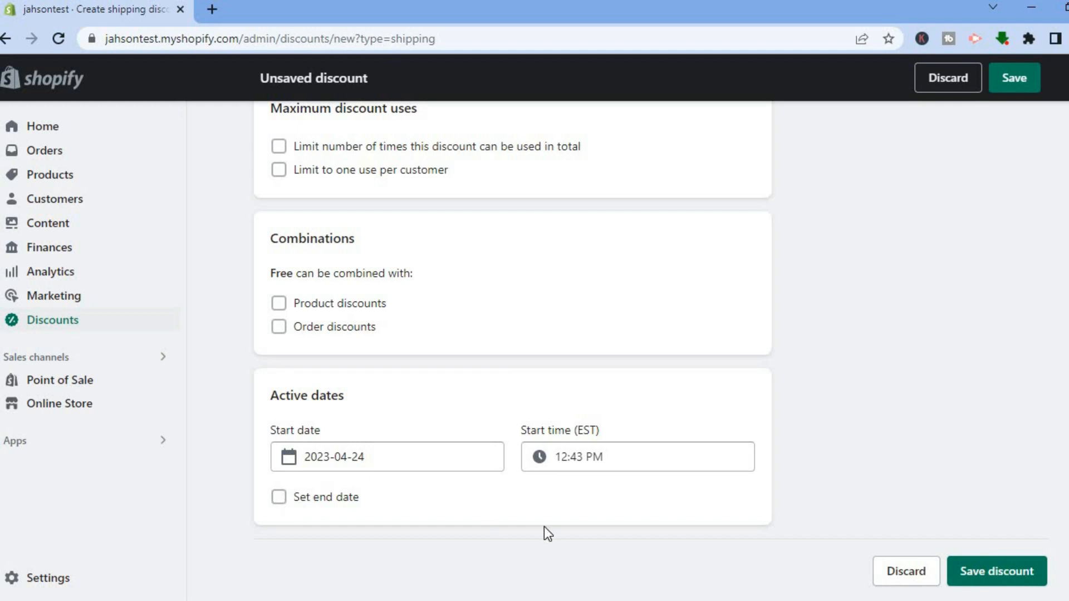
Save the free shipping discount and return to the discounts list
click(1011, 558)
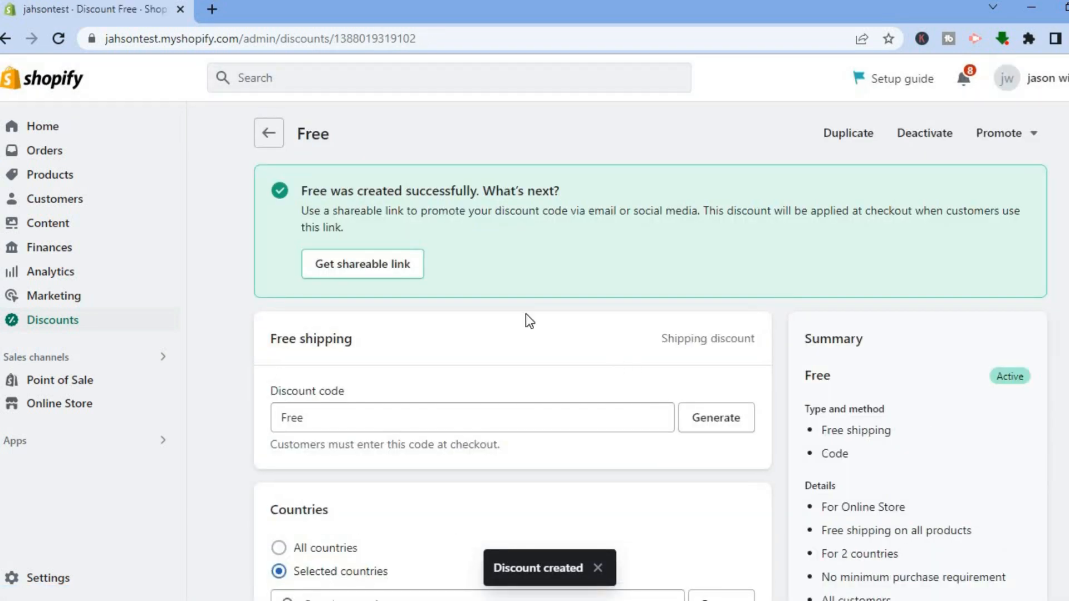
click(281, 136)
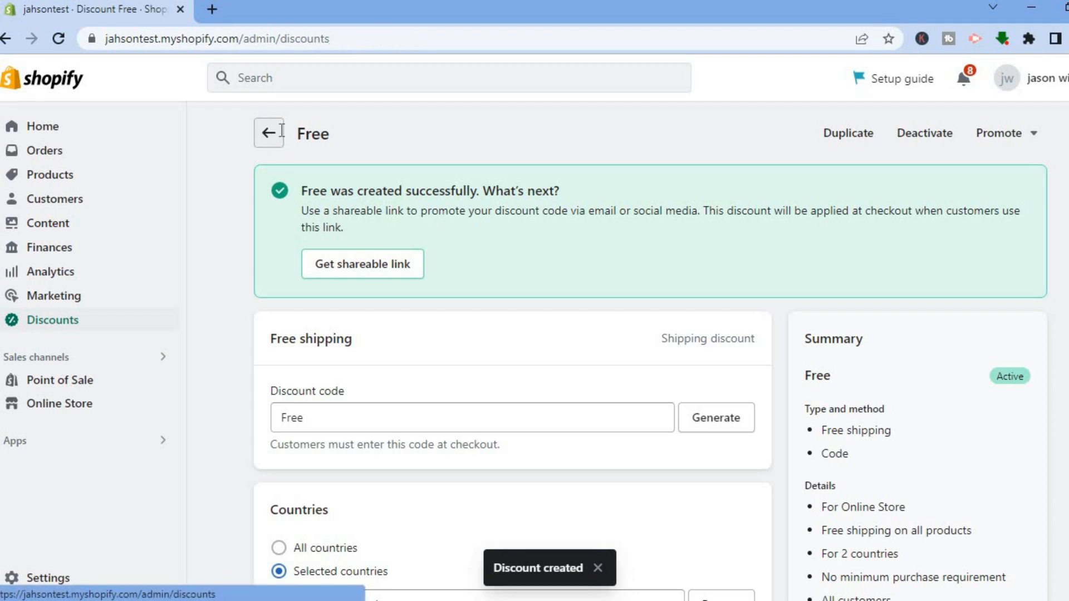
Start a Buy X get Y product discount with an automatically generated discount code
click(1047, 133)
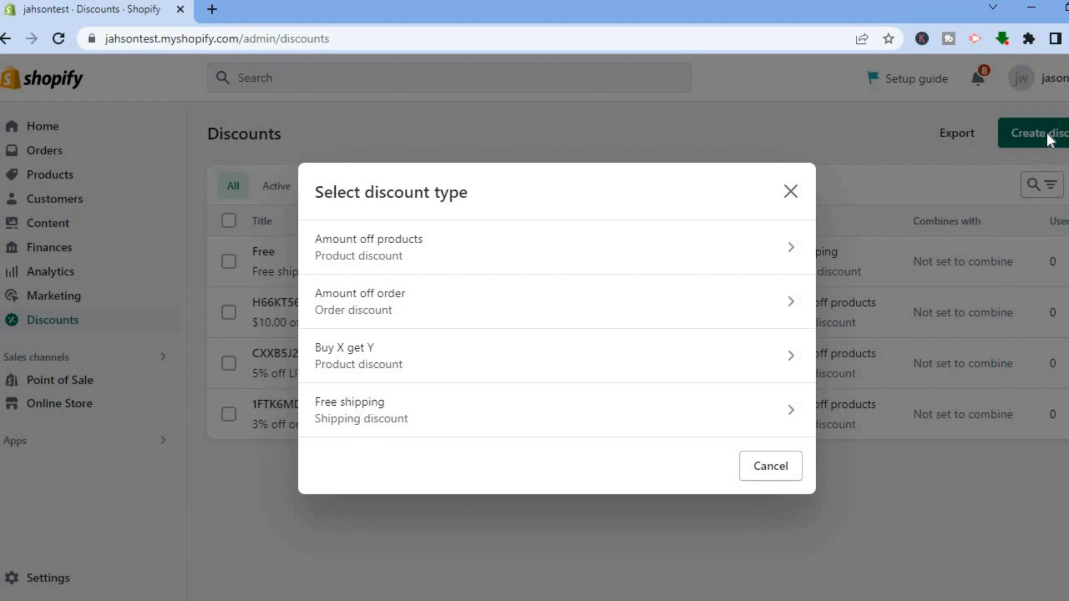
click(411, 363)
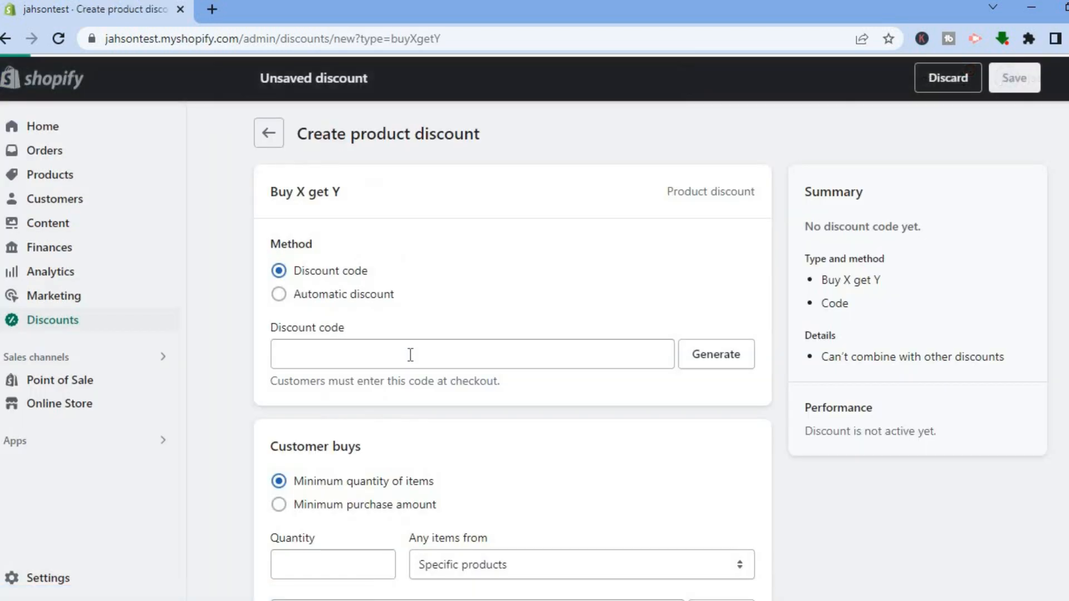
click(718, 352)
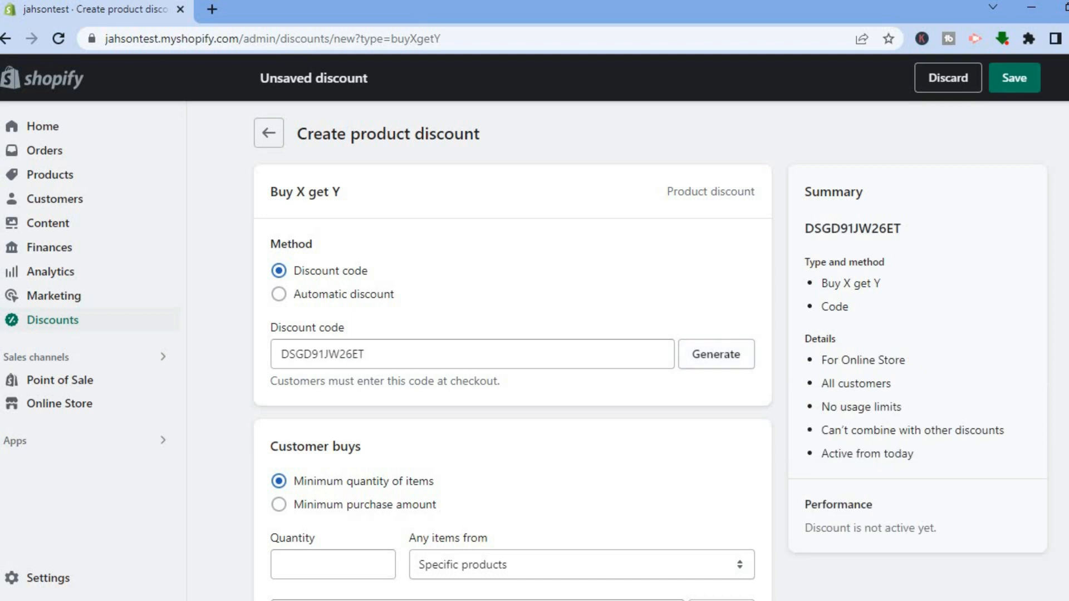
Base the Buy X get Y condition on a minimum purchase amount of $40
scroll(555, 306, down, 4)
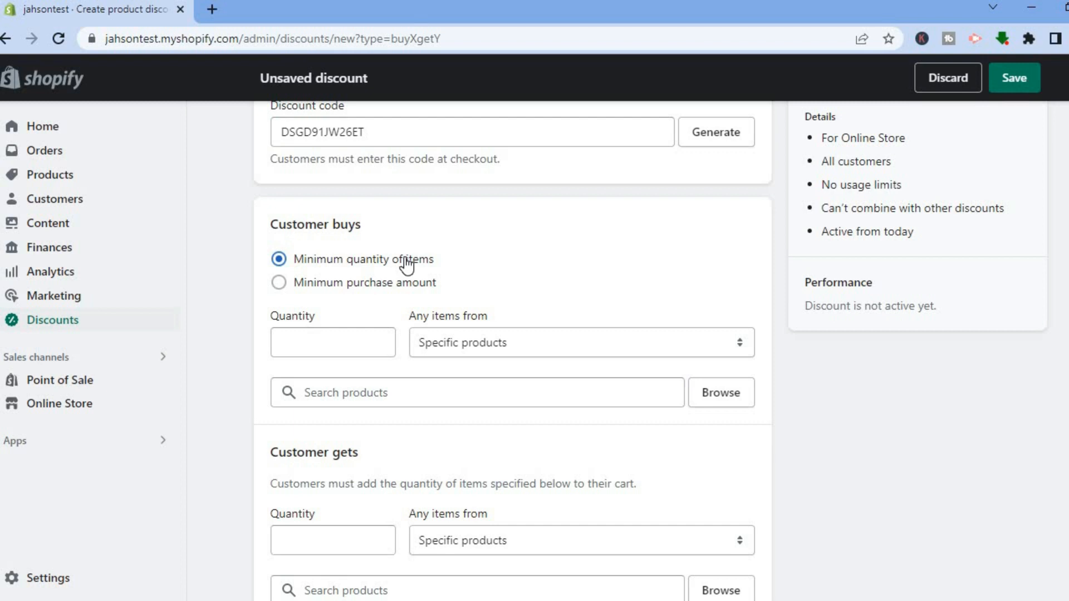
click(365, 283)
click(314, 341)
text(40)
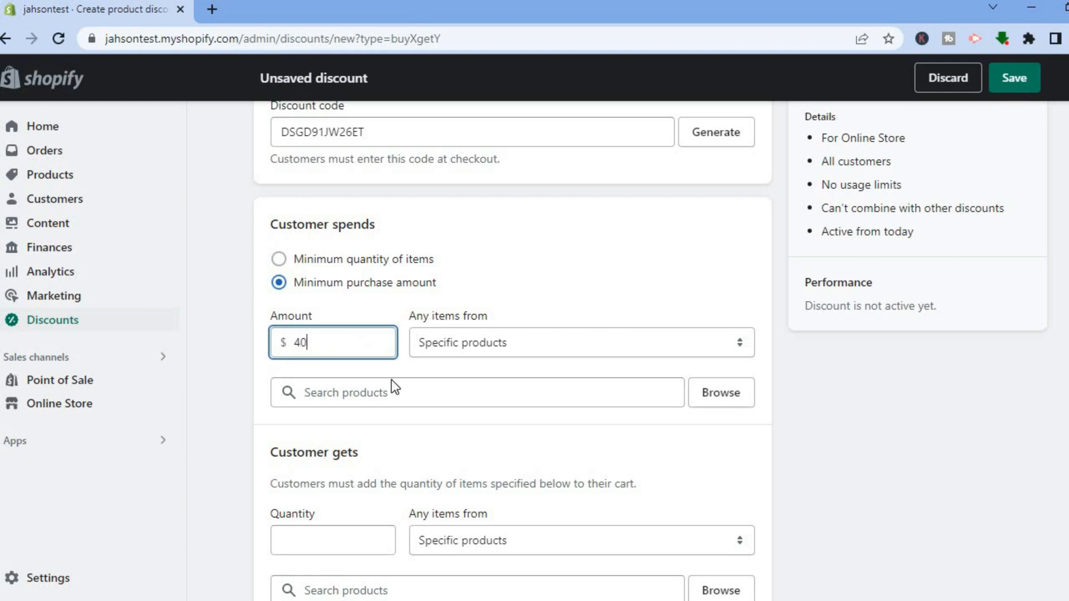
click(400, 360)
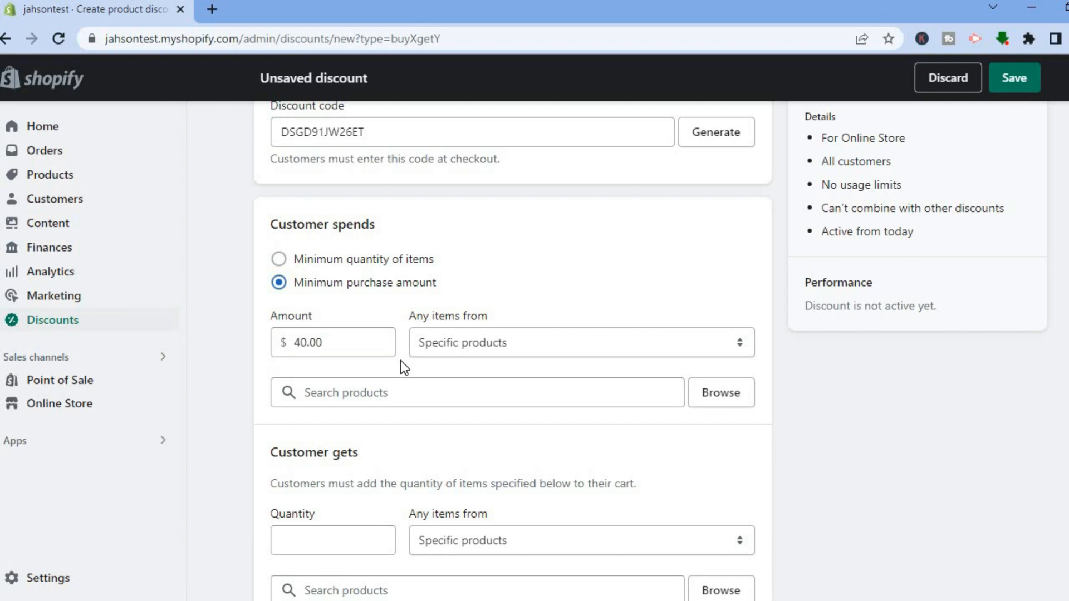
Try basing the Buy X get Y condition on a minimum quantity of 2 items, then switch back to minimum purchase amount
click(385, 270)
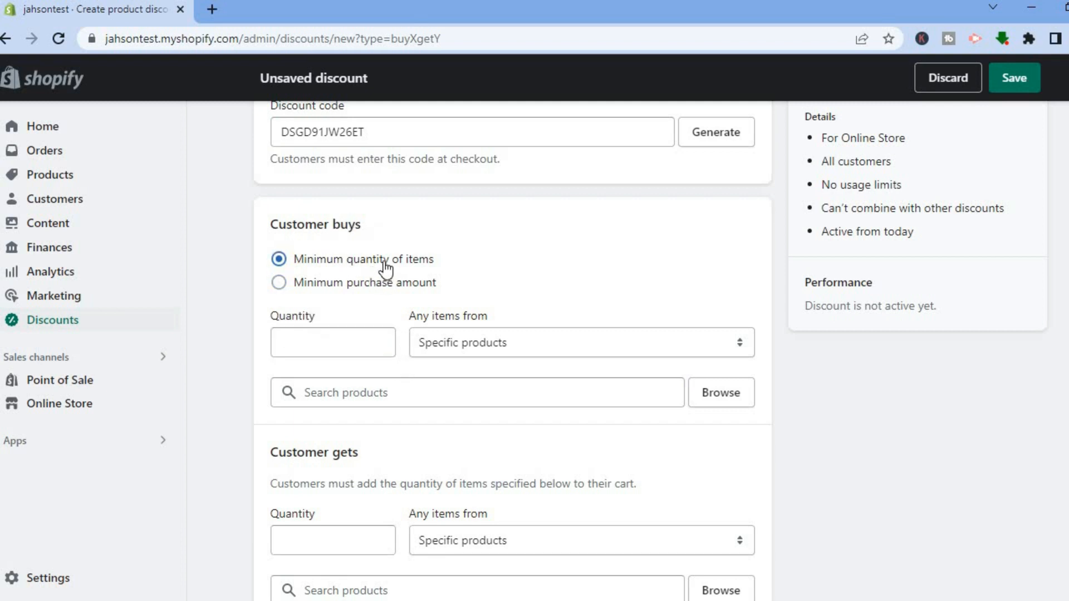
click(317, 344)
text(2)
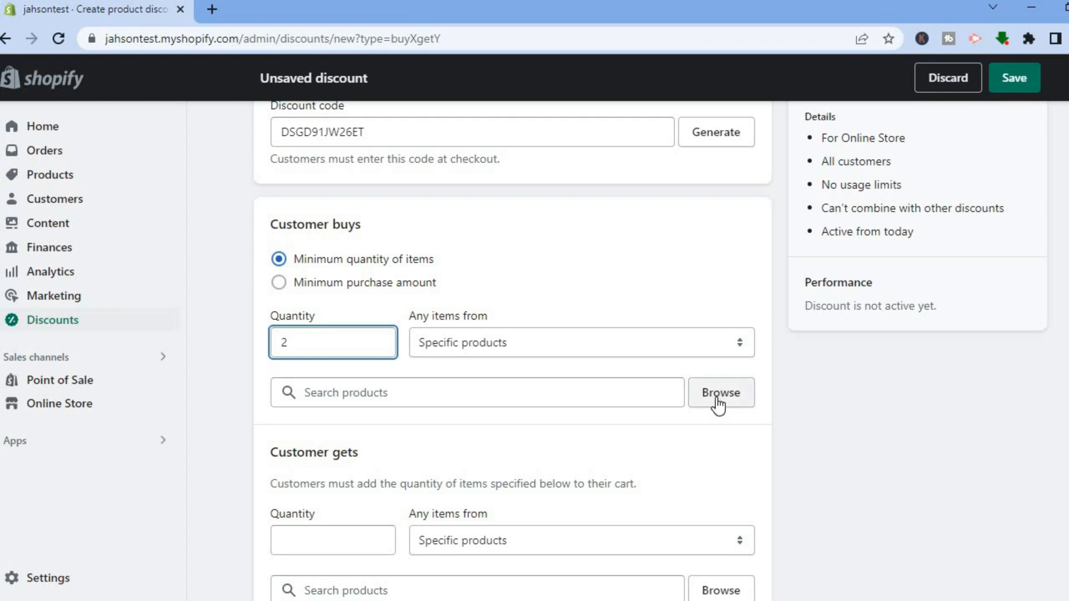
click(279, 283)
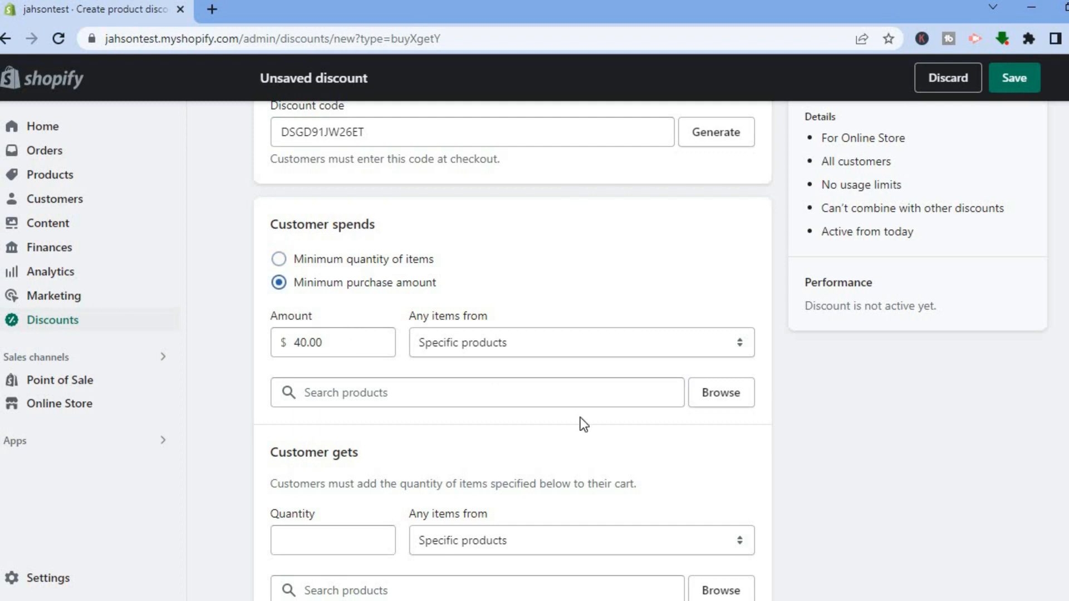
Add the 2022 T9 Hair Trimmer with all variants and the Echo Show 8 as the products customers must spend on
scroll(724, 301, down, 2)
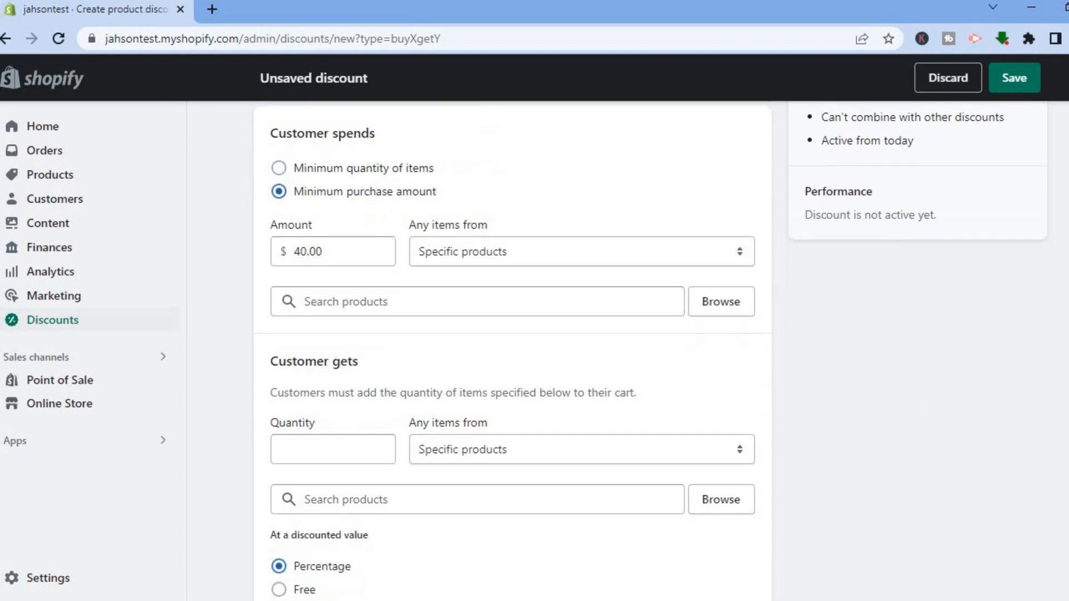
click(726, 287)
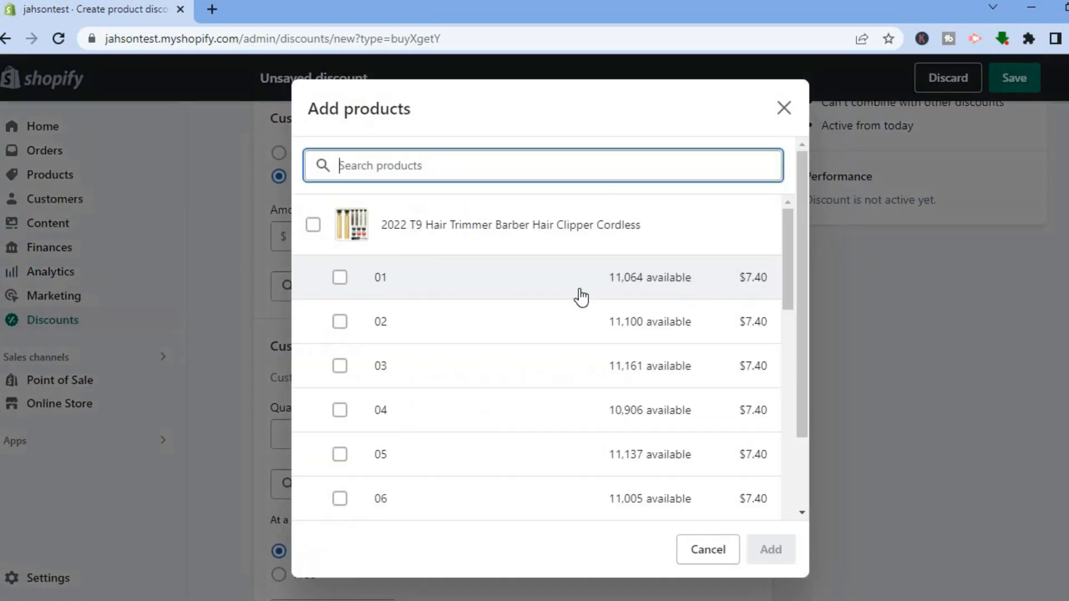
click(313, 225)
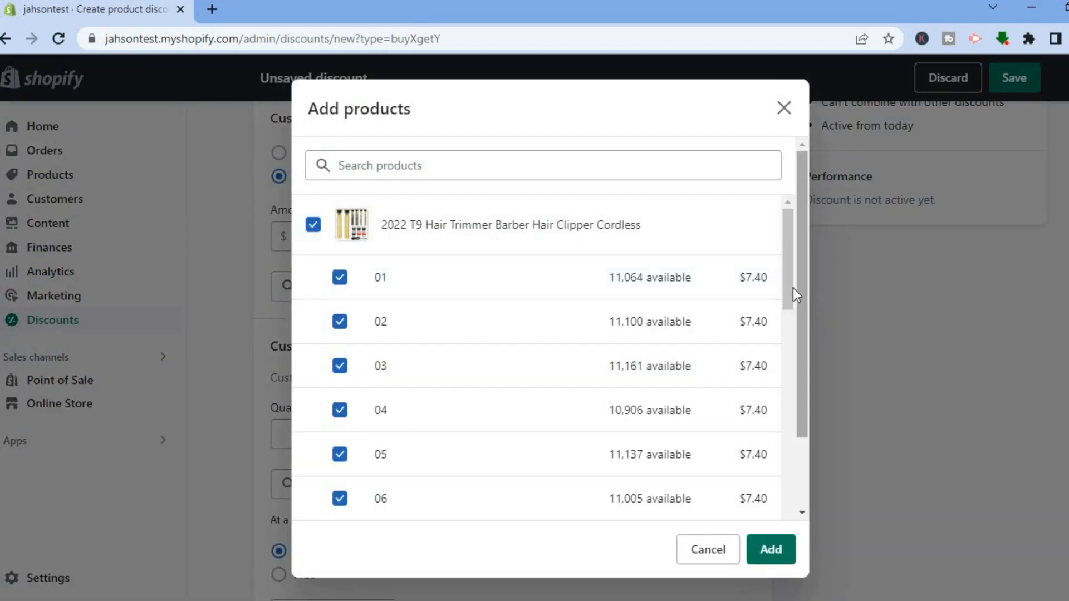
drag(788, 287, 739, 408)
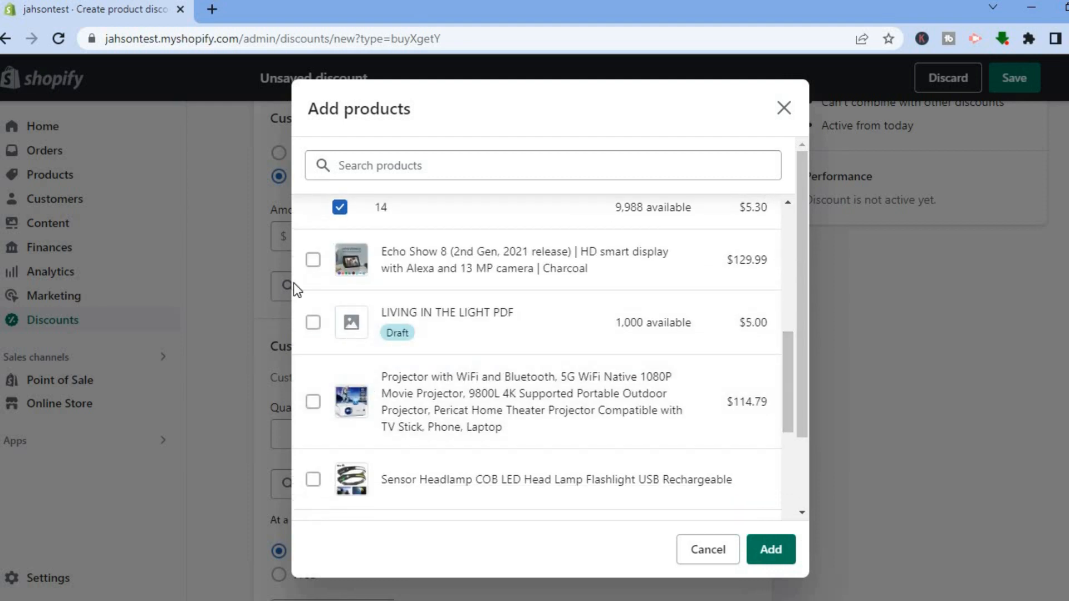
click(313, 260)
click(770, 550)
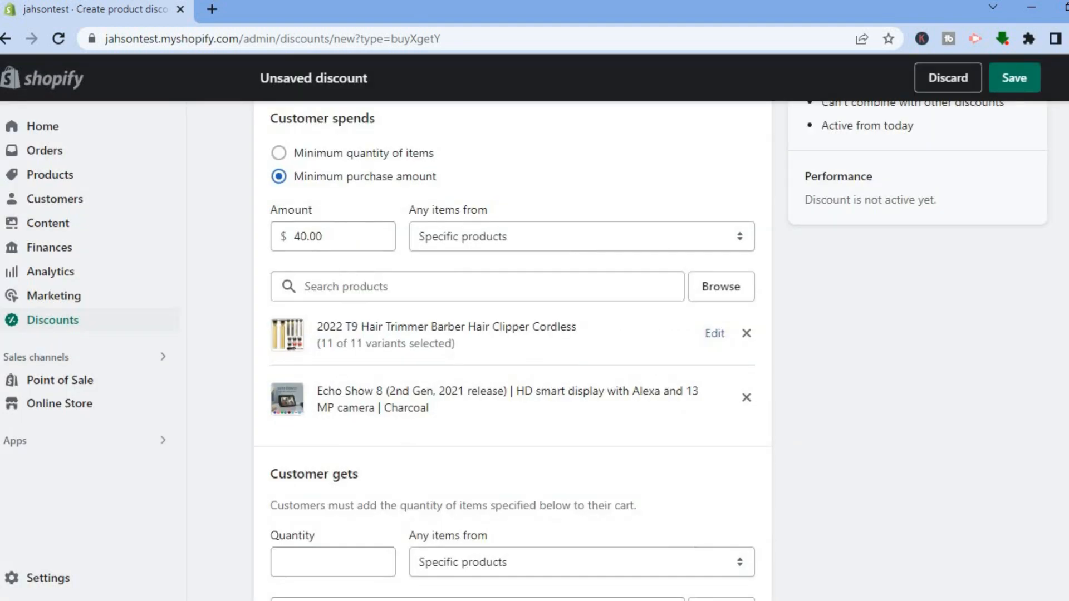
Set the customer-gets quantity to 2 and choose the Projector with WiFi and Bluetooth as the reward product
scroll(558, 160, down, 5)
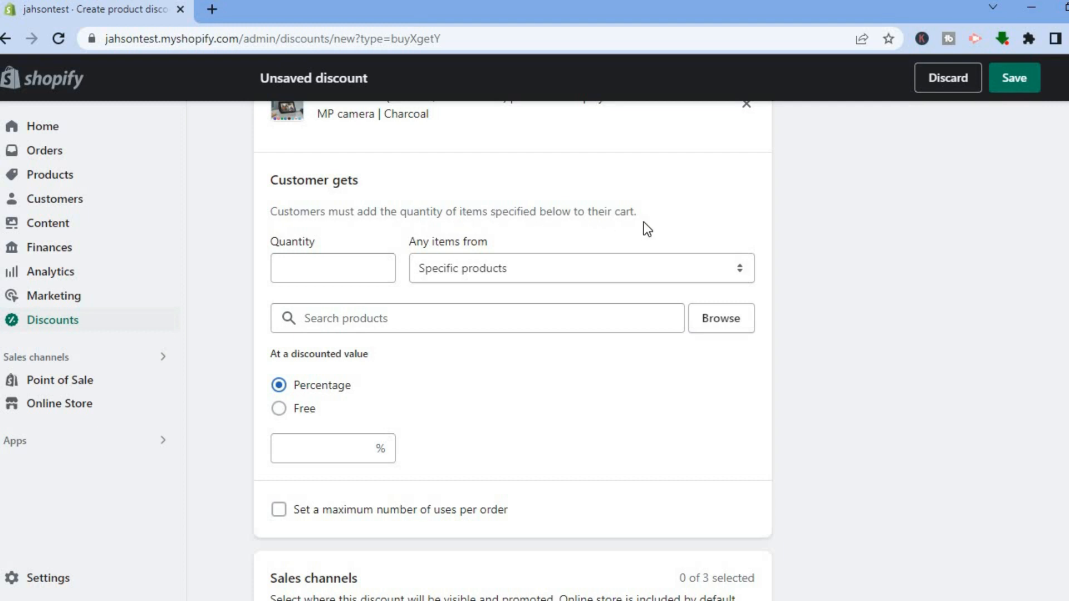
click(375, 267)
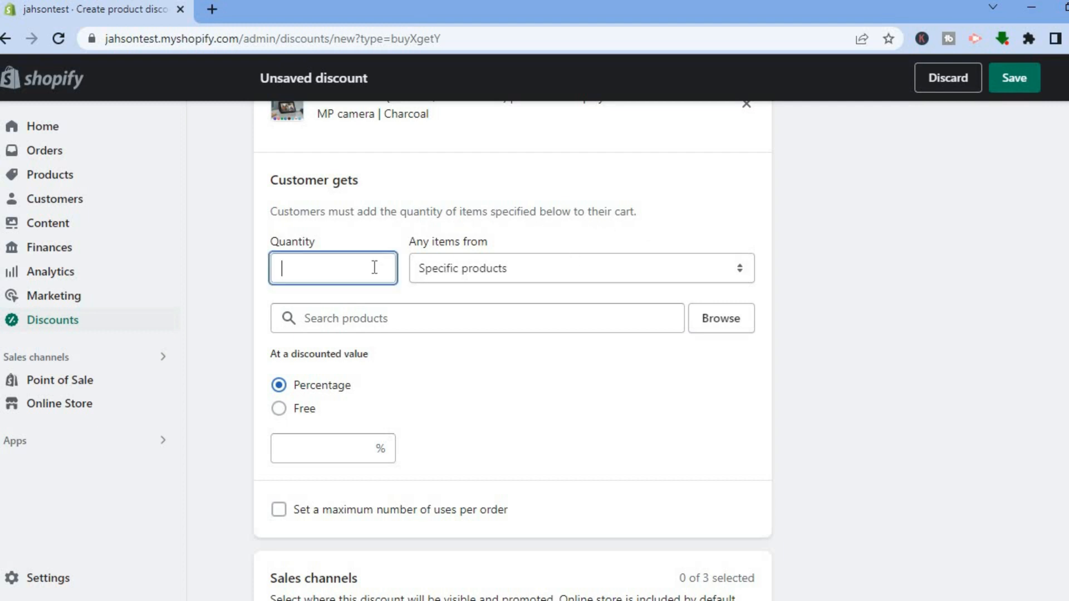
text(2)
click(735, 326)
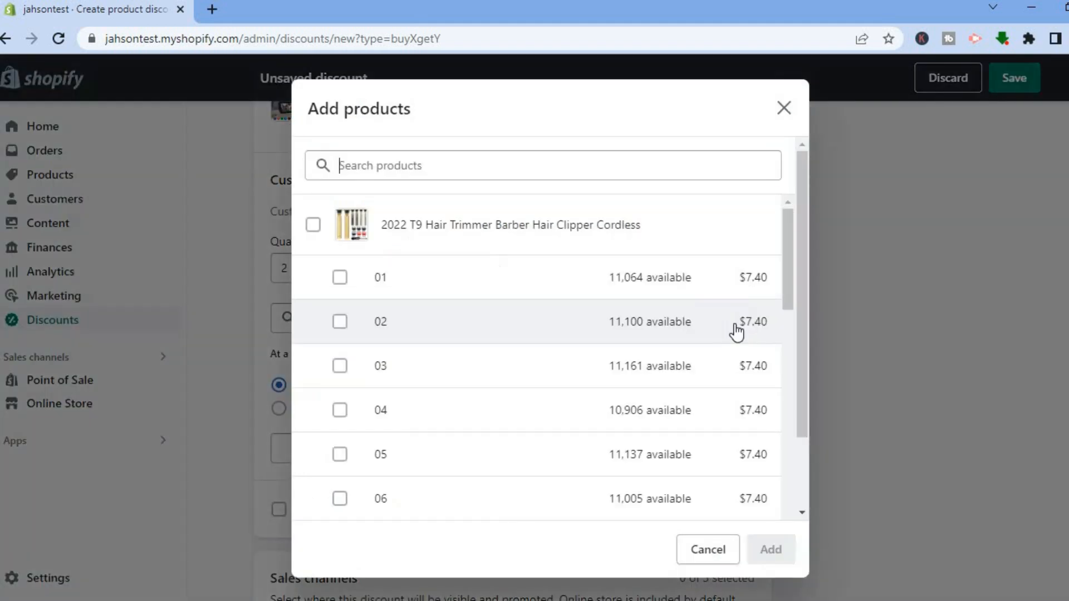
scroll(780, 358, down, 10)
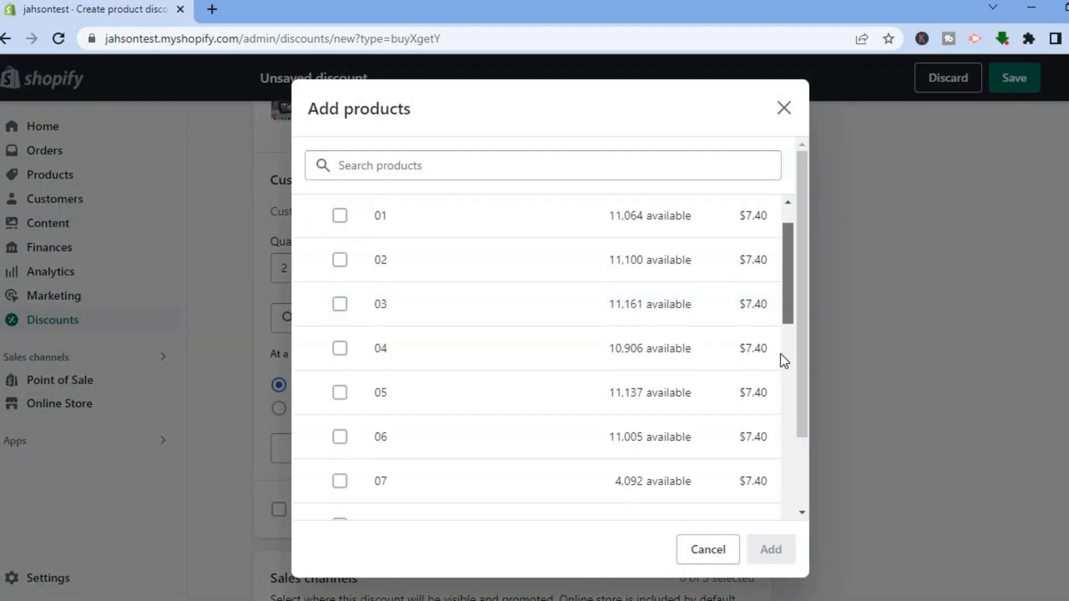
click(313, 458)
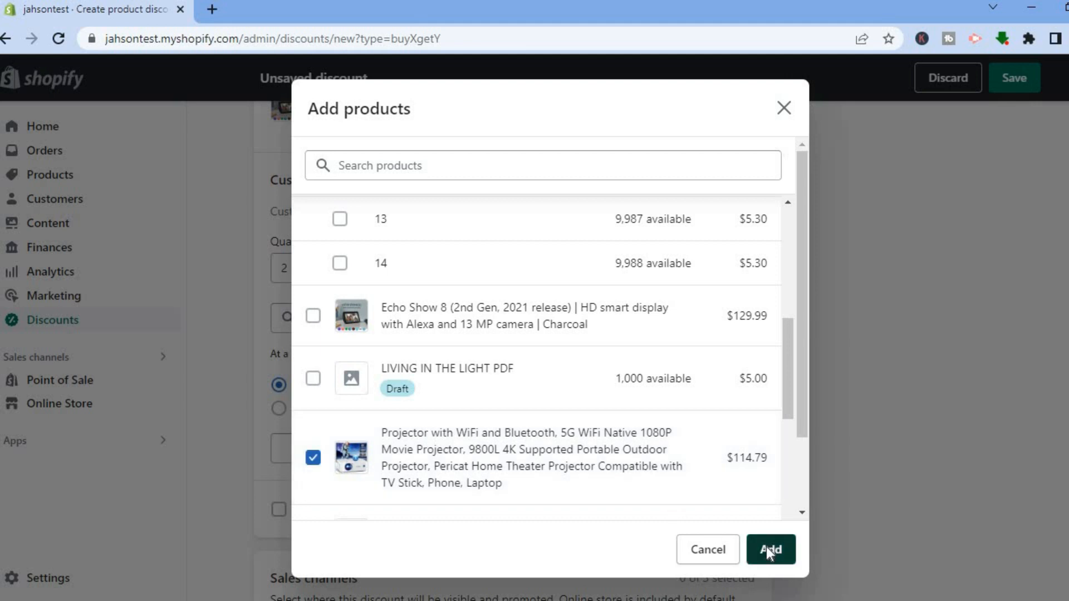
click(766, 547)
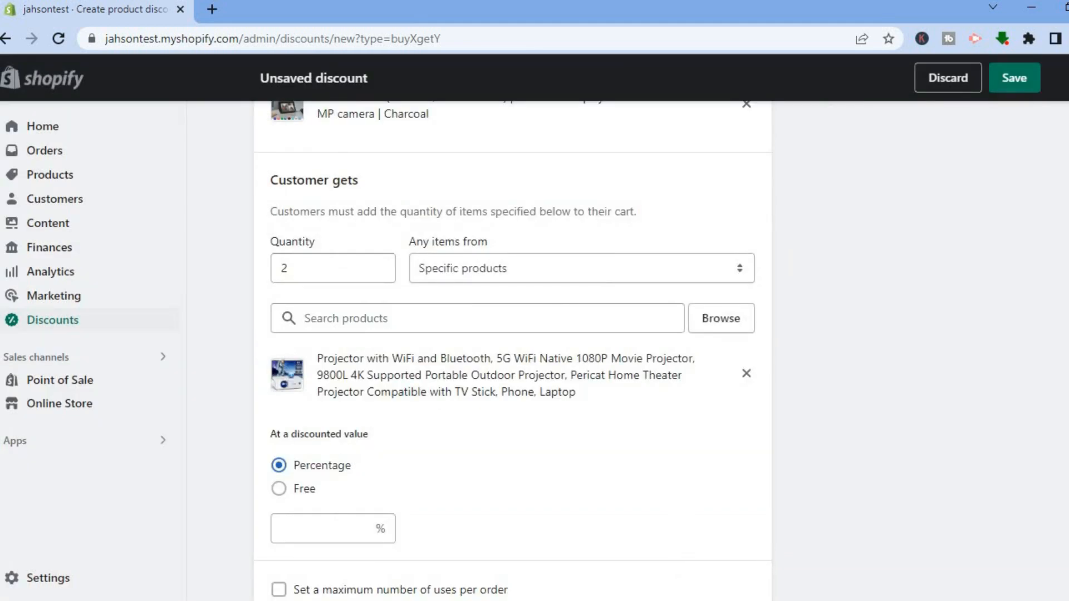
Try making the reward product free, then return its discounted value to a percentage
scroll(512, 351, down, 3)
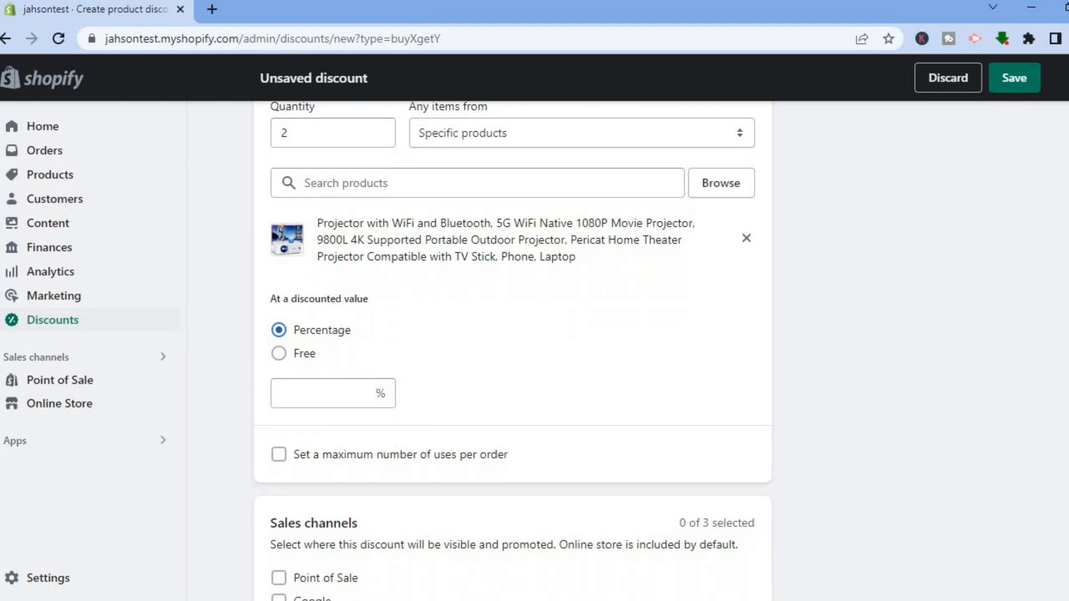
scroll(512, 350, down, 1)
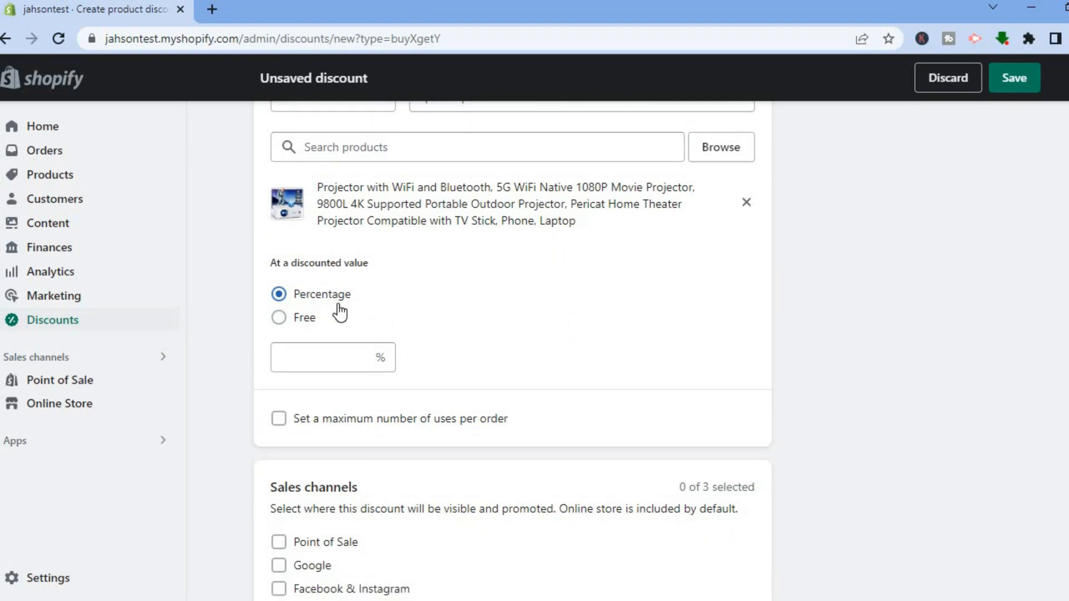
click(343, 363)
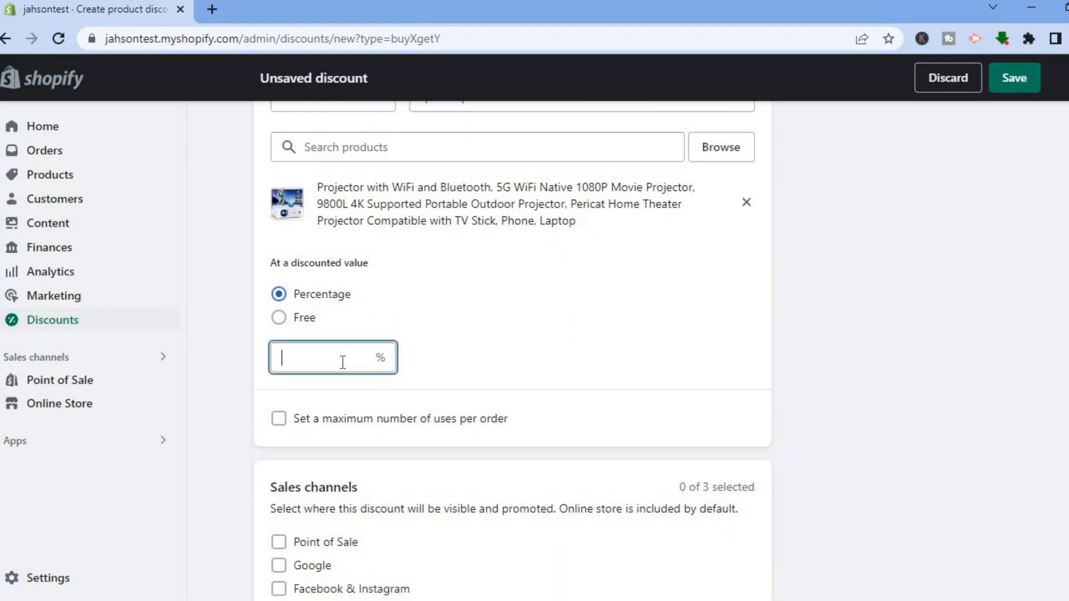
click(282, 320)
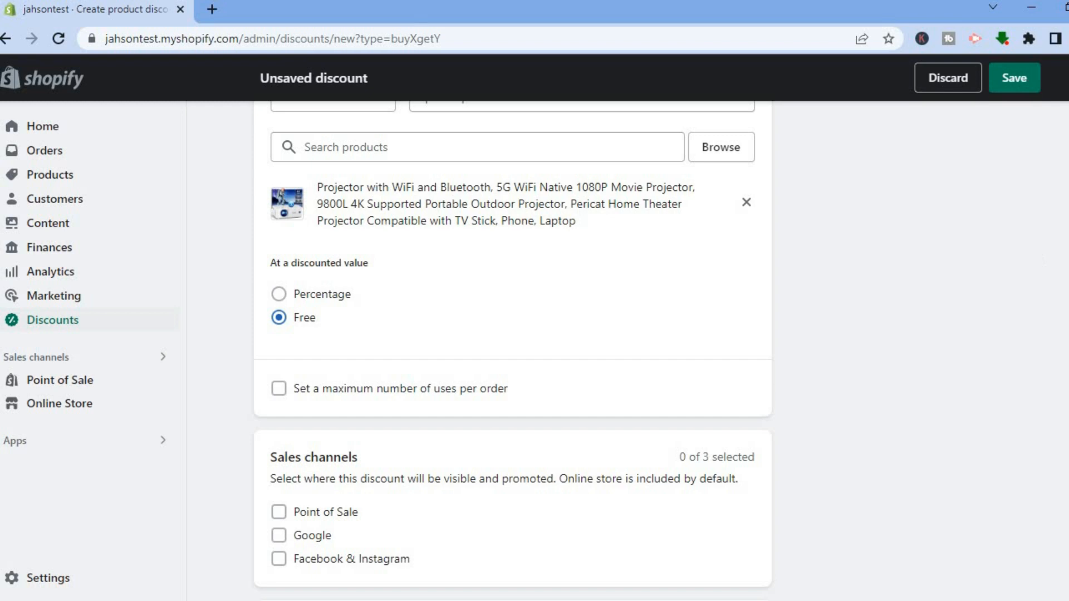
scroll(487, 322, up, 2)
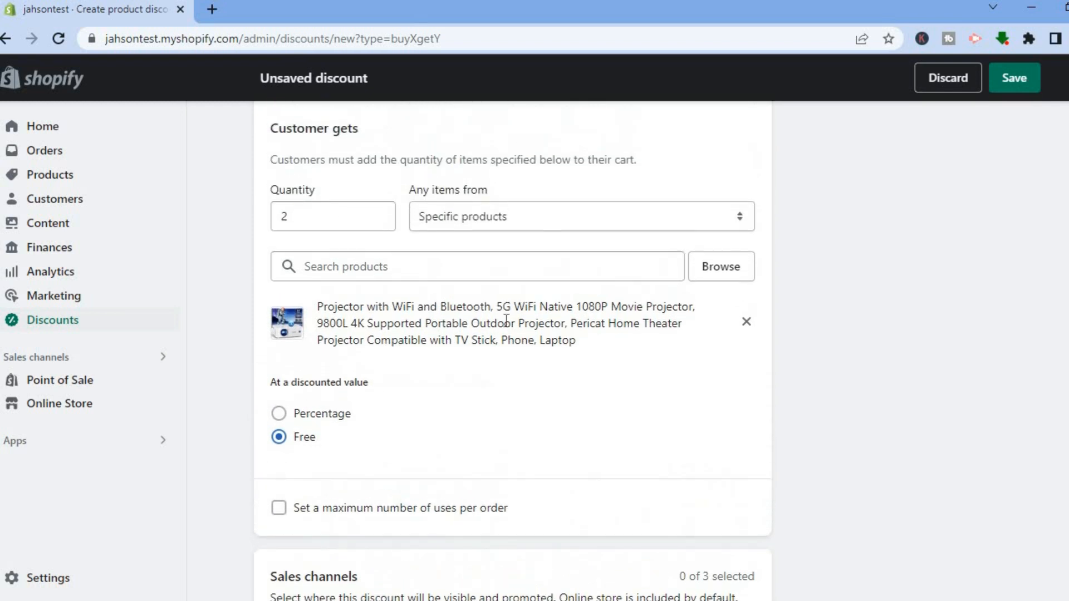
click(279, 415)
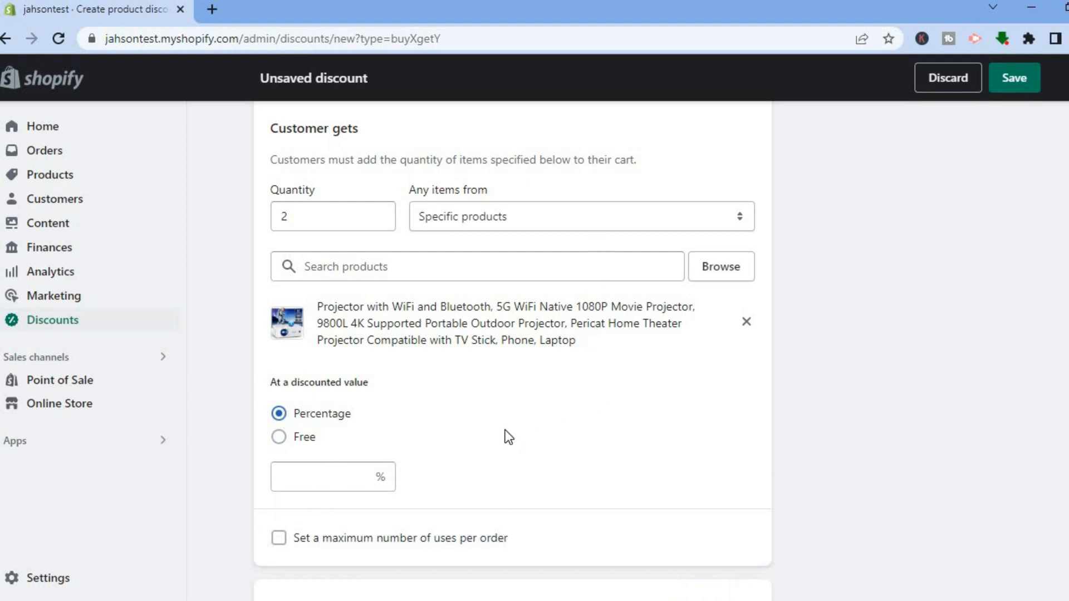
Set the percentage discount on the reward product to 10%
click(310, 488)
text(10)
click(497, 479)
Limit the discount to a maximum of 2 uses per order
scroll(512, 334, down, 1)
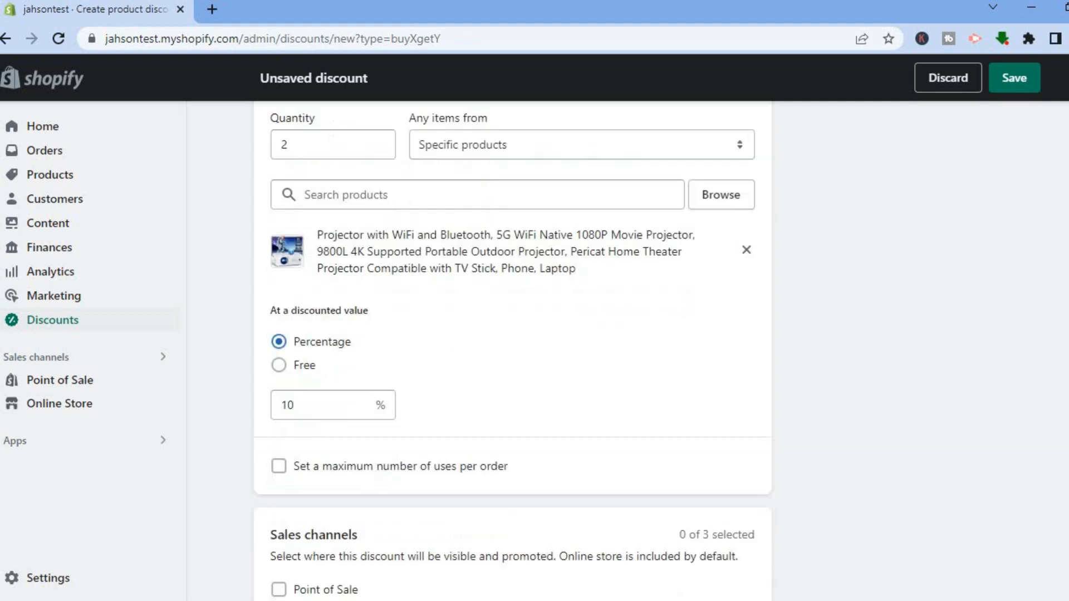
scroll(573, 342, down, 3)
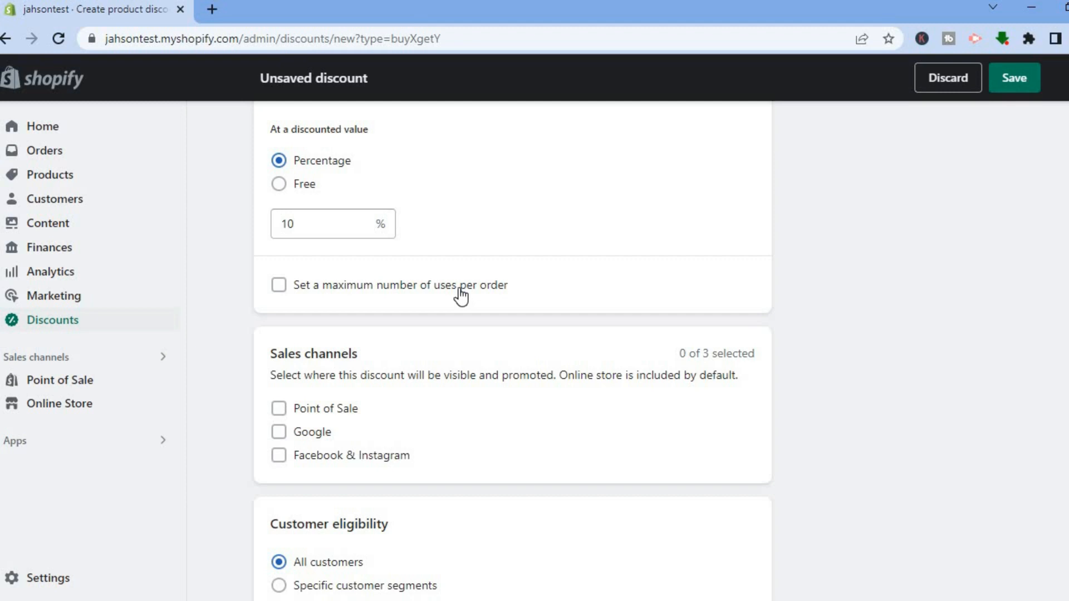
click(279, 286)
click(322, 313)
text(2)
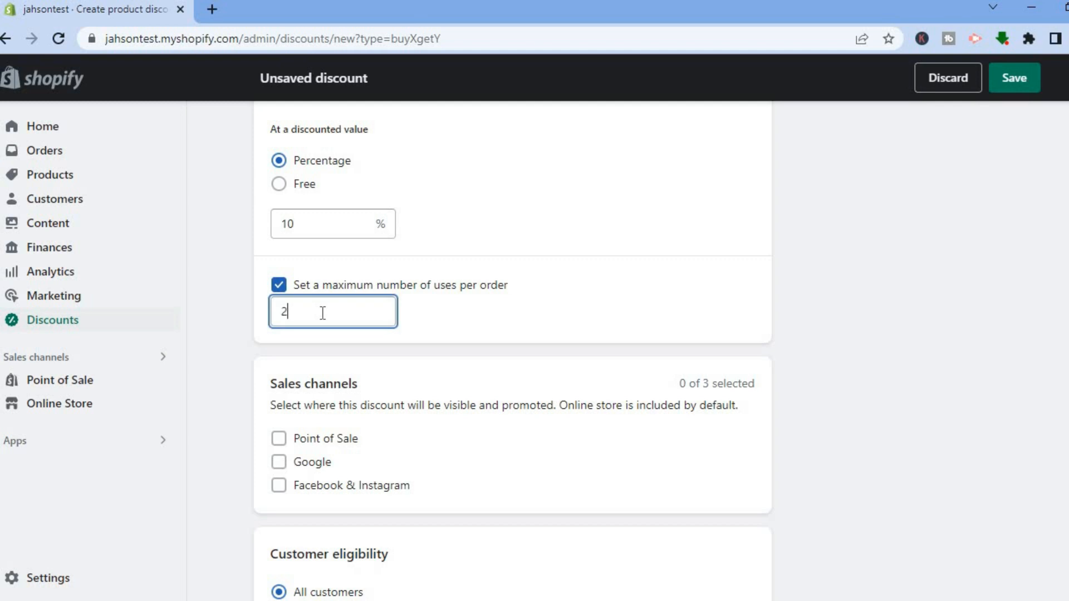
click(565, 362)
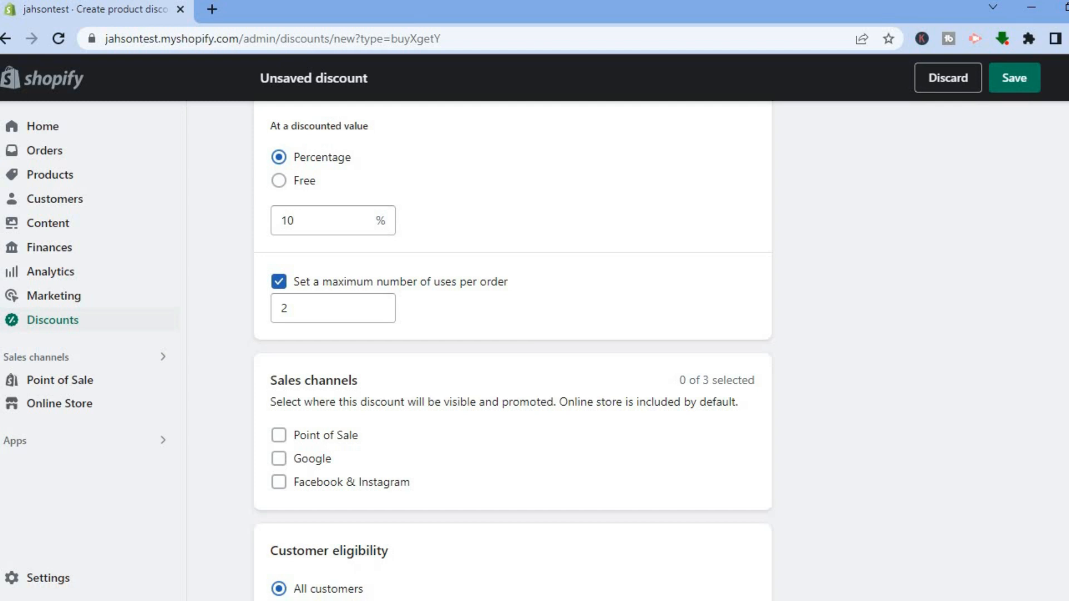
Allow the Buy X get Y code to combine with shipping discounts and try to save the discount
scroll(667, 326, down, 5)
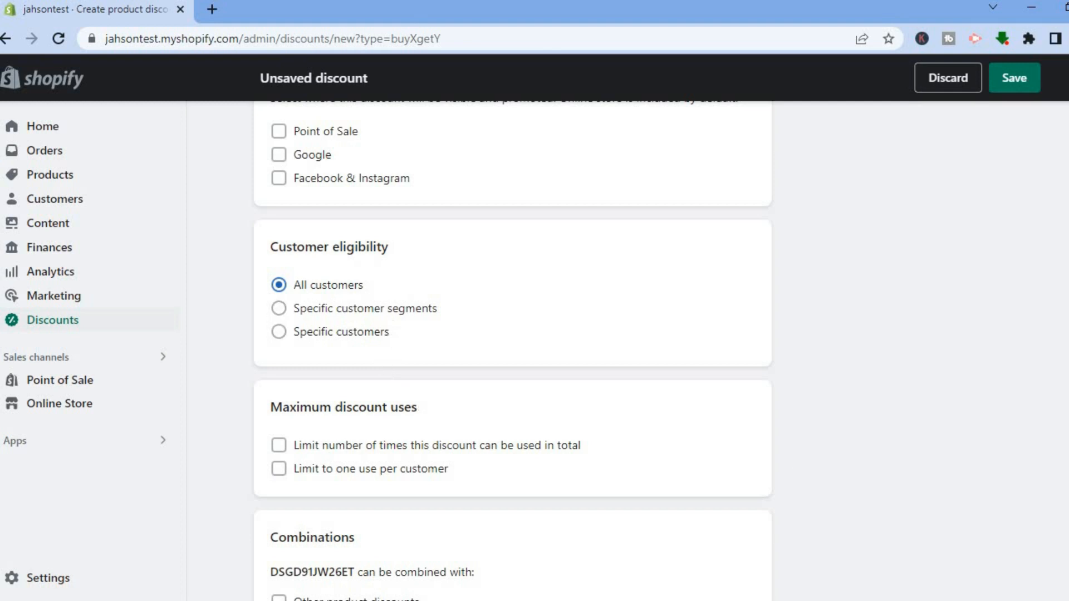
scroll(896, 432, down, 5)
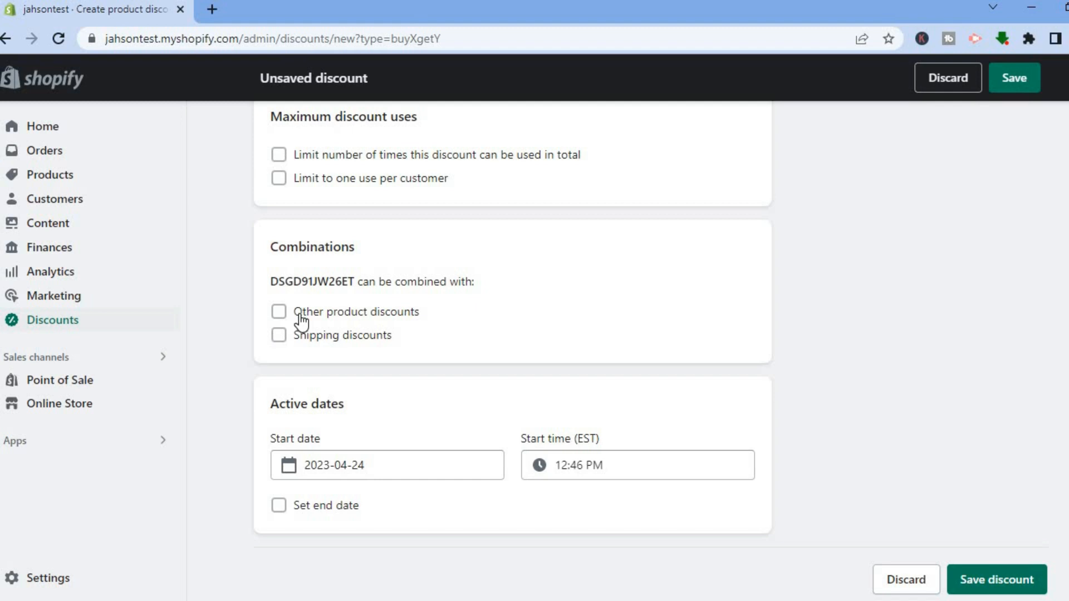
click(276, 340)
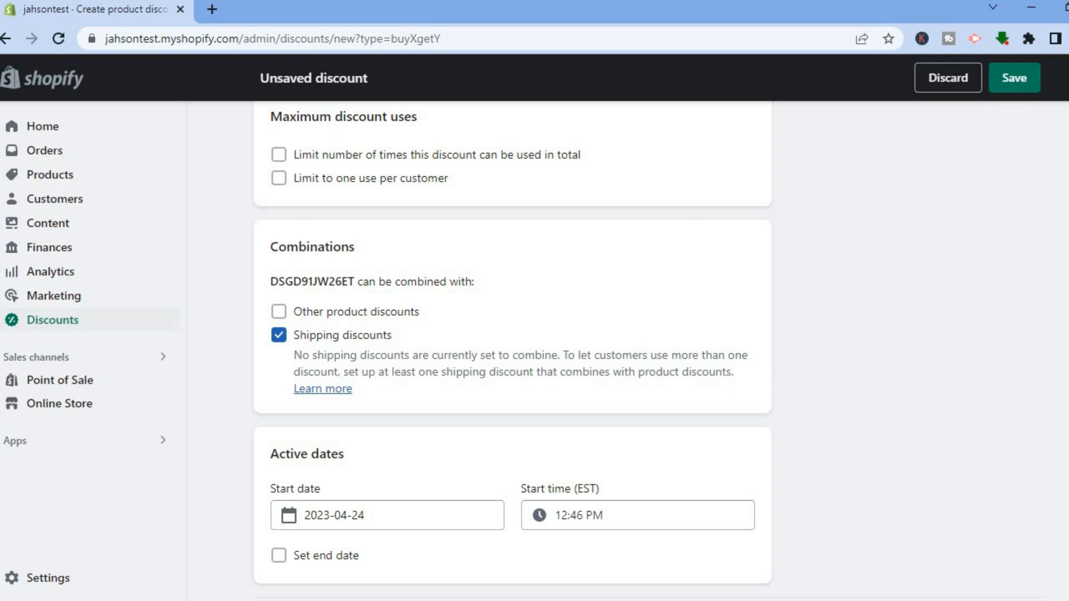
scroll(650, 356, down, 2)
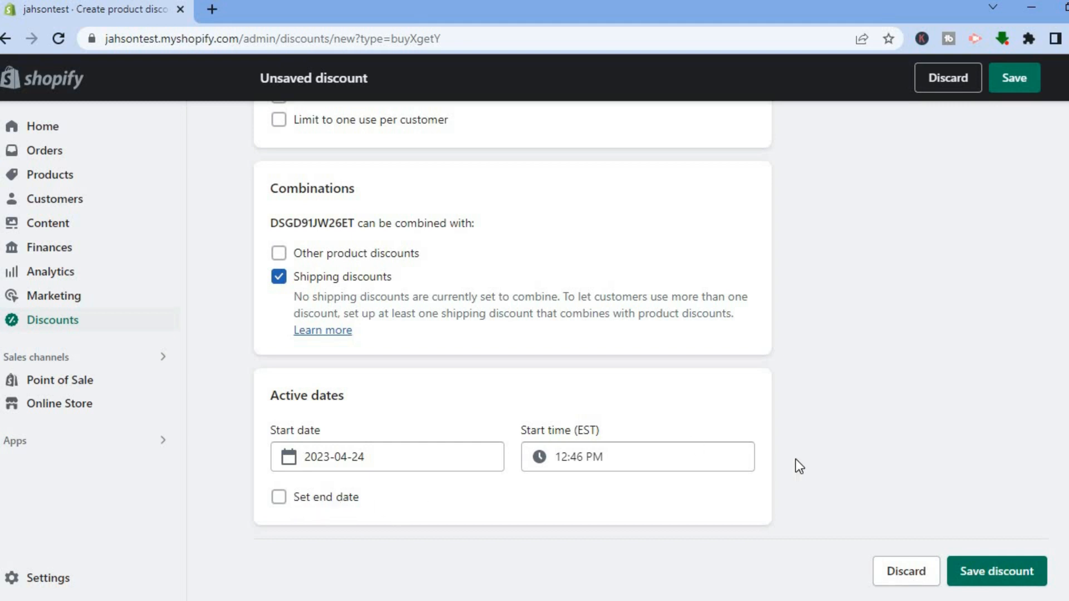
click(995, 574)
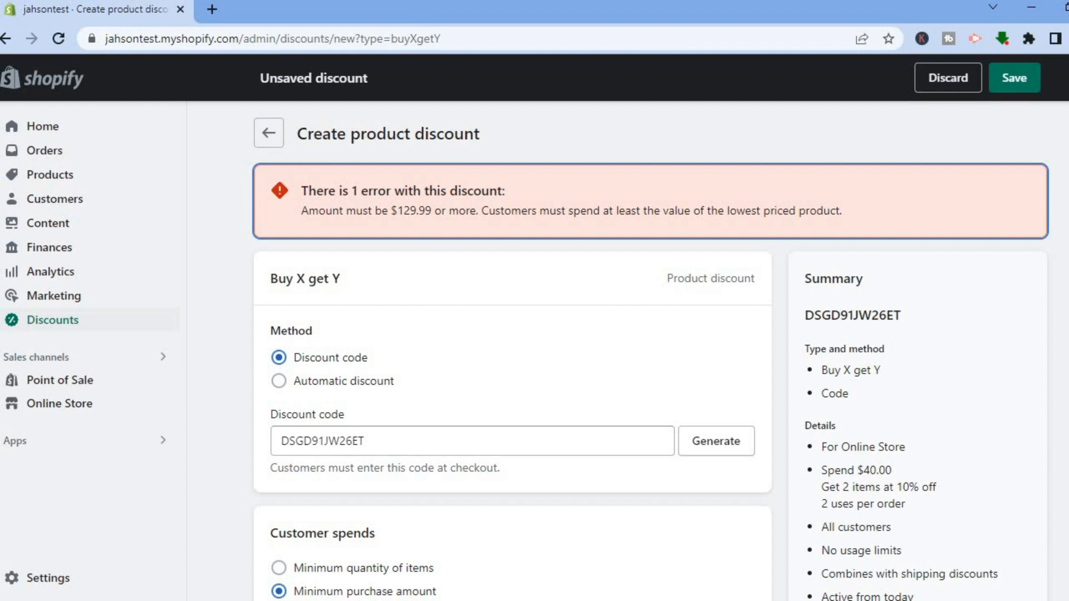
Set the minimum purchase amount customers must spend to $130
scroll(512, 351, down, 6)
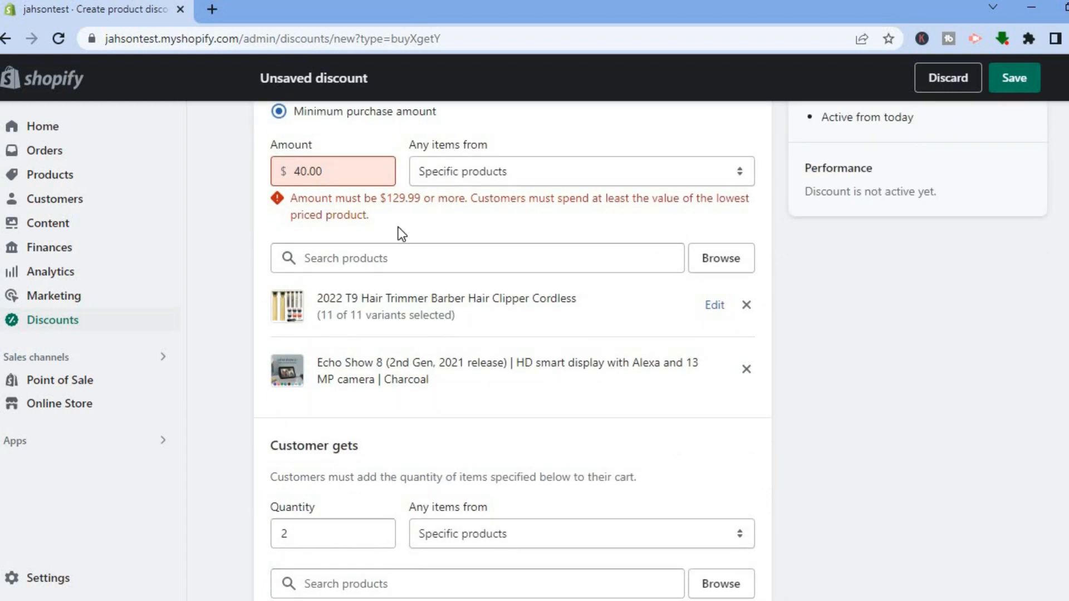
click(339, 181)
drag(322, 172, 280, 170)
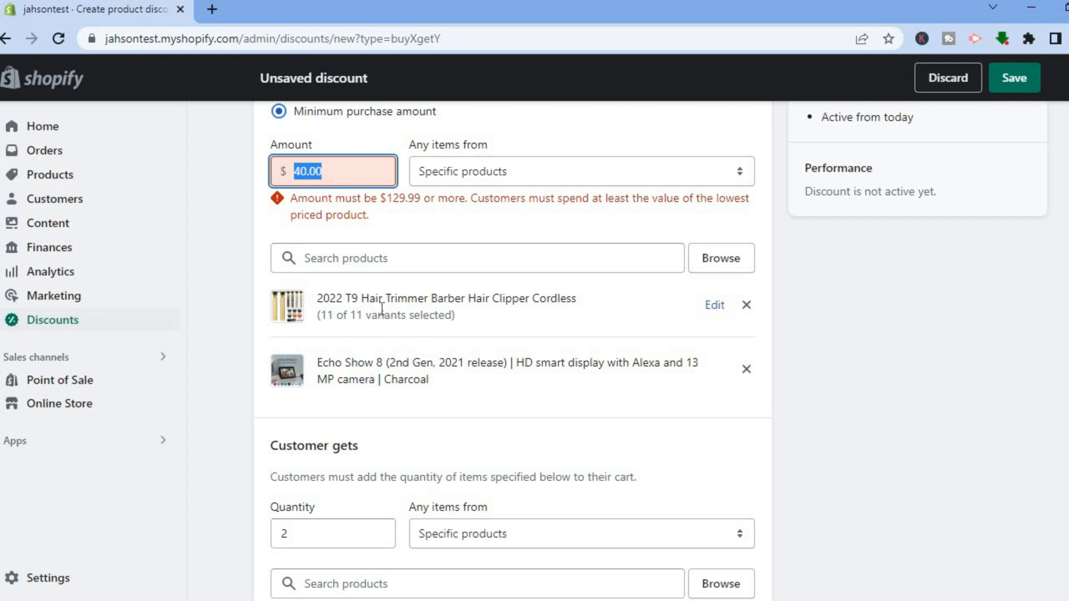
text(130)
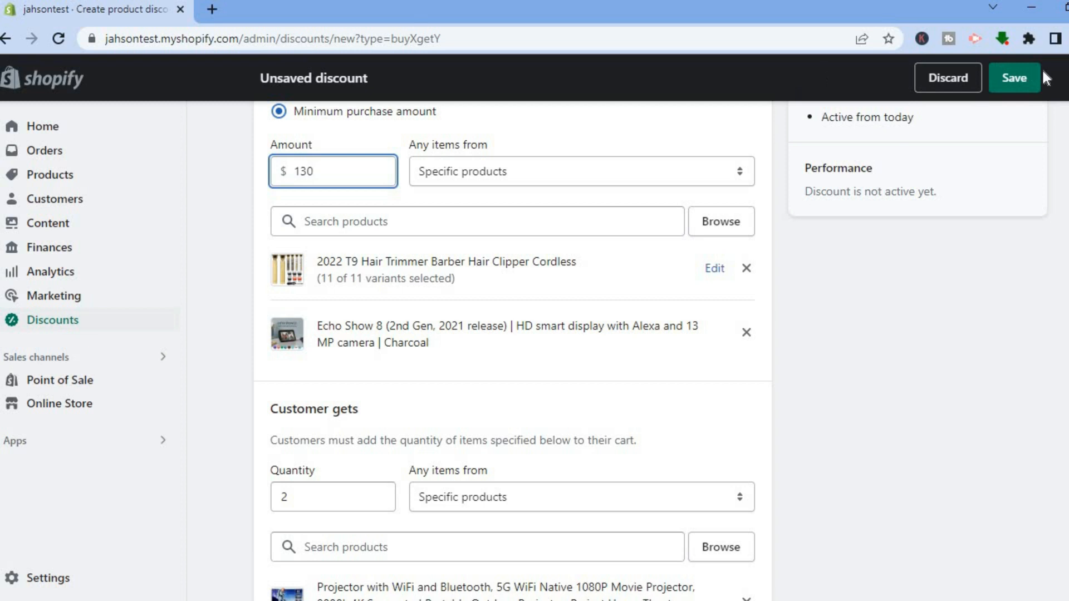
Save the Buy X get Y discount and return to the discounts list, leaving the page without saving further changes
click(1021, 82)
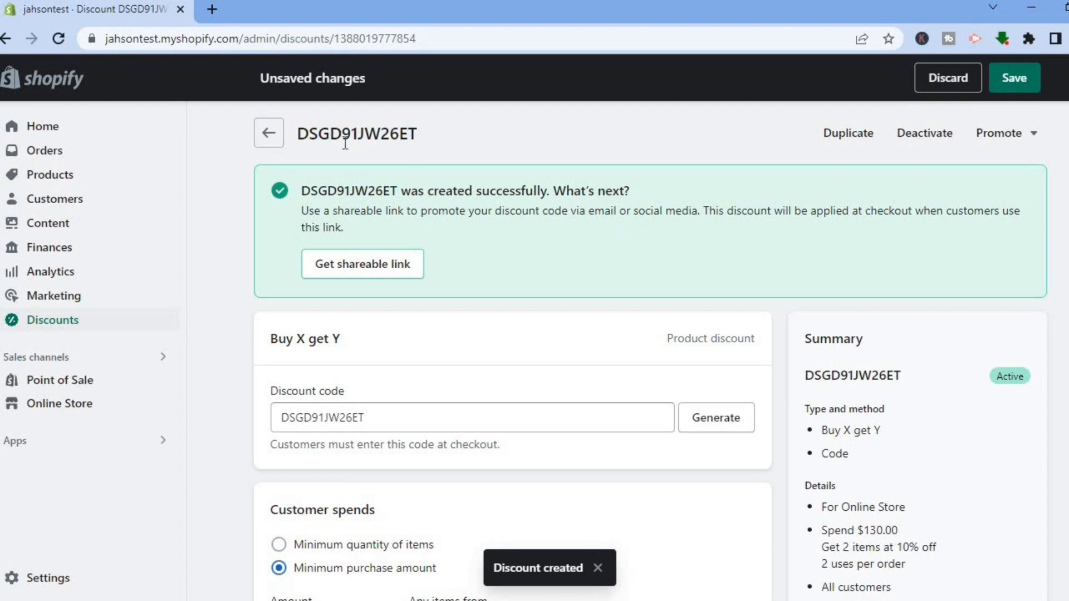
click(265, 134)
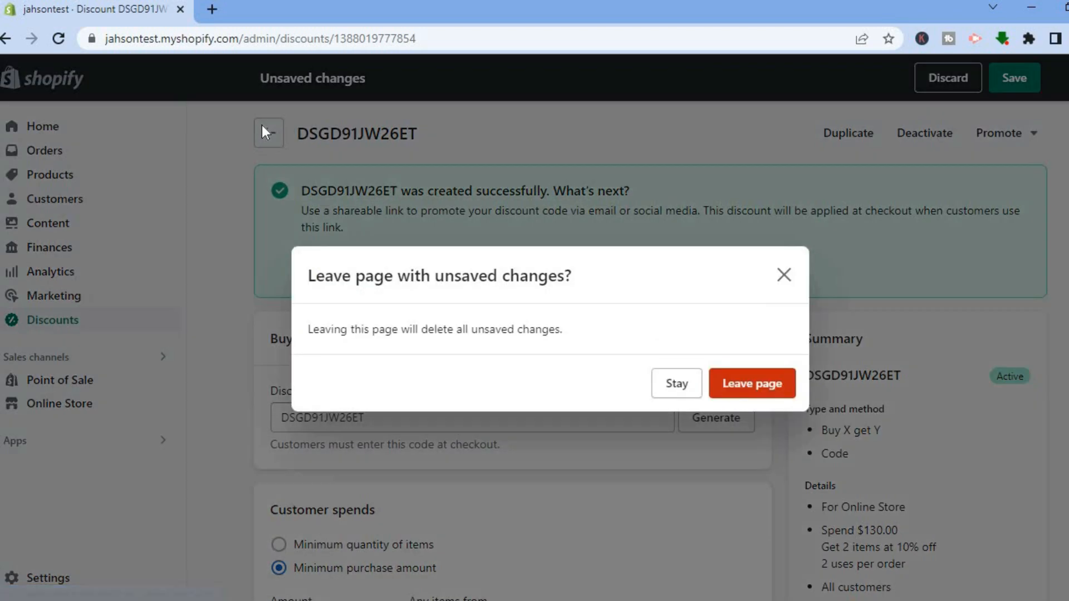
click(781, 384)
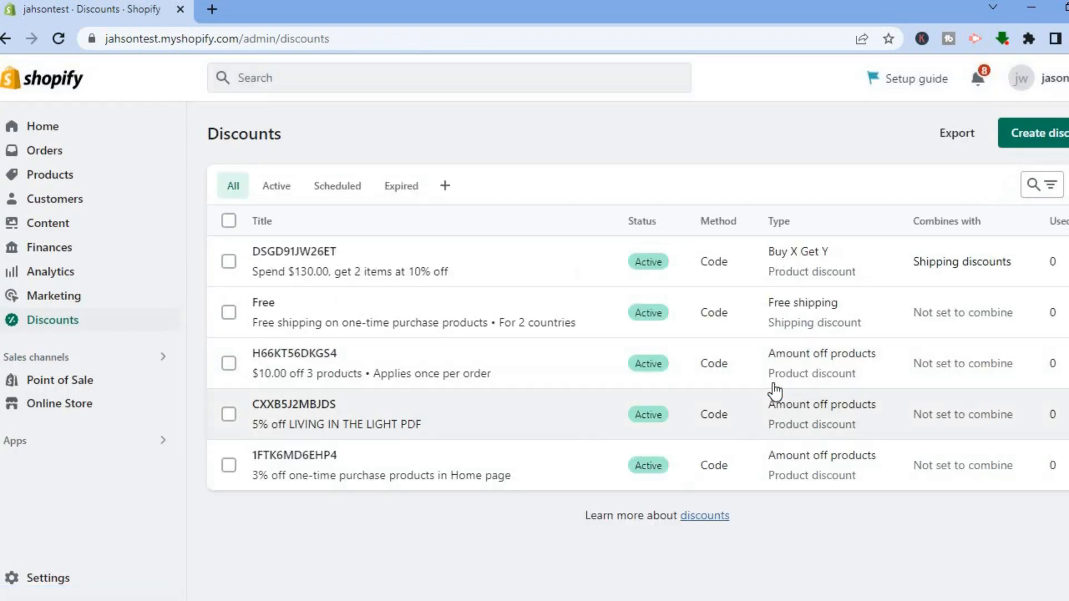